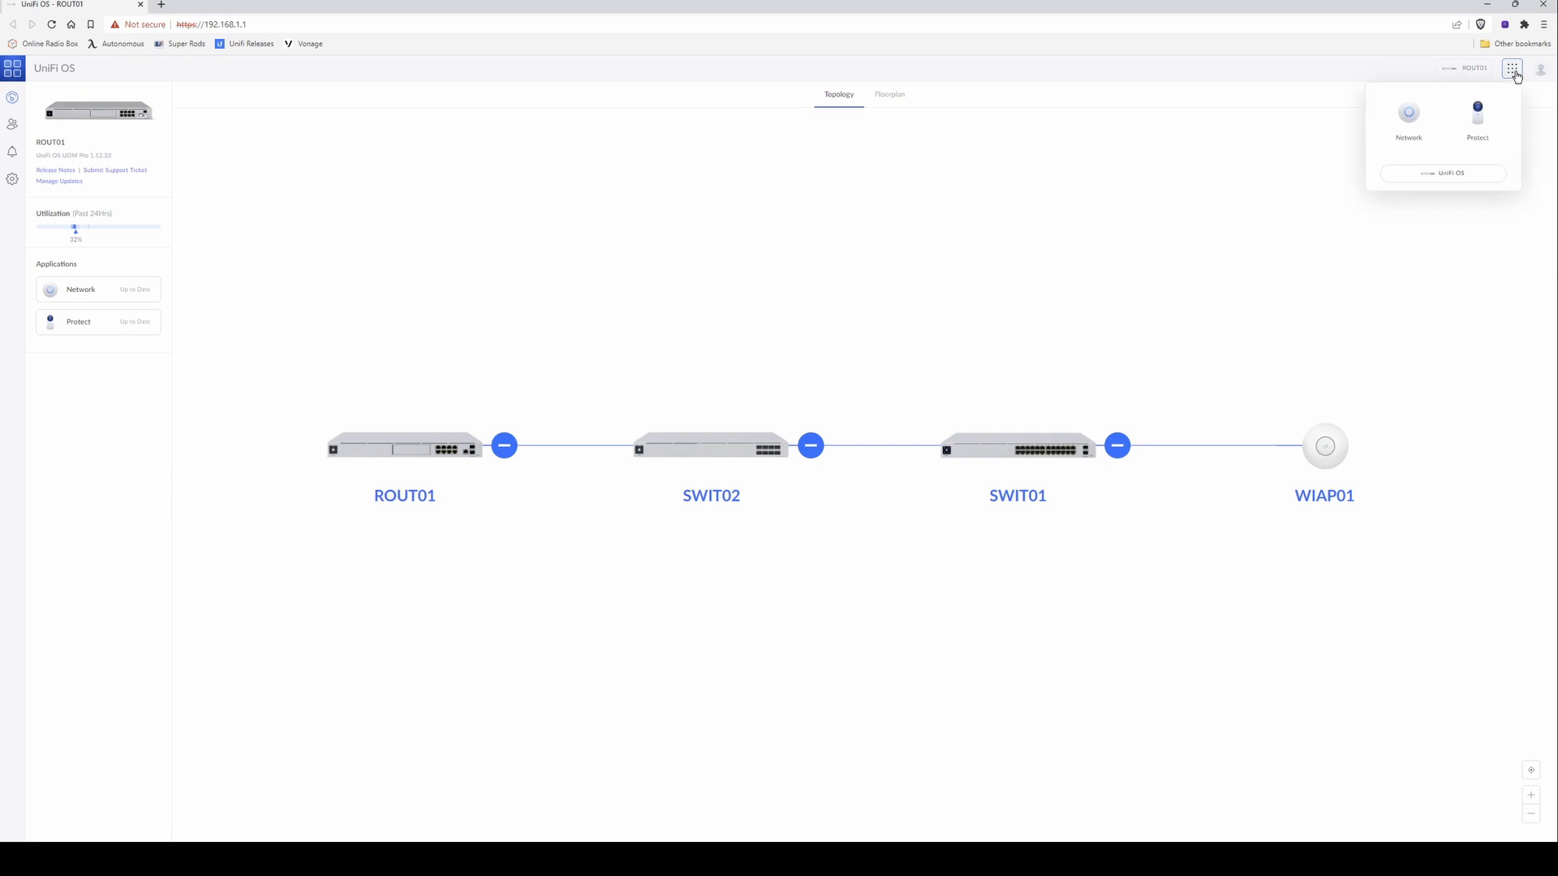
Step: Start a new network in the Network application's settings and name it Phones VLAN
{"action": "left_click", "coordinate": [1408, 113]}
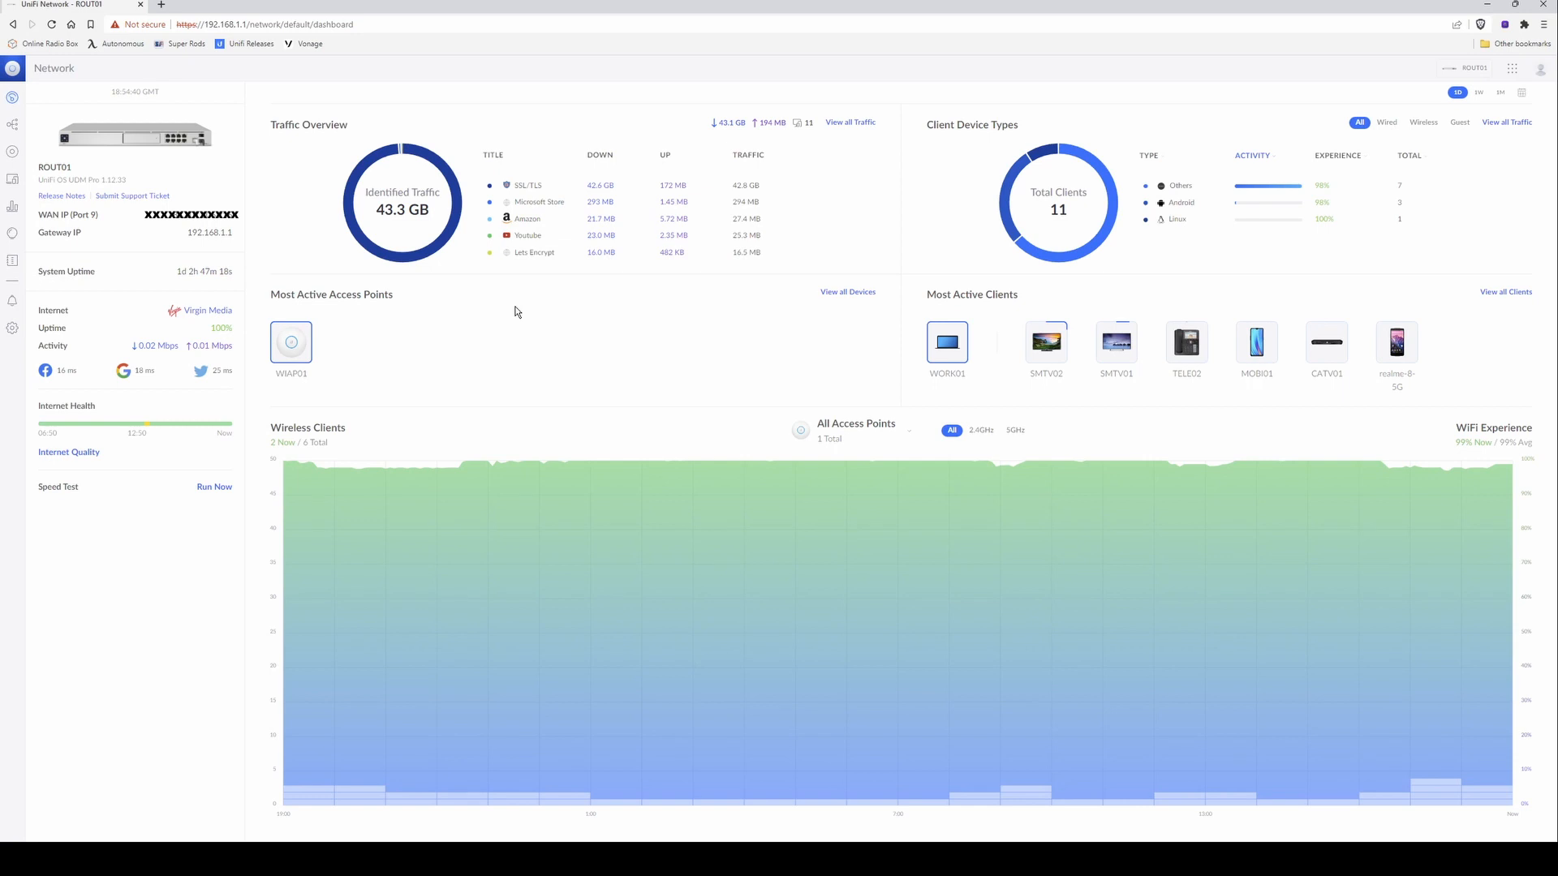
{"action": "left_click", "coordinate": [13, 331]}
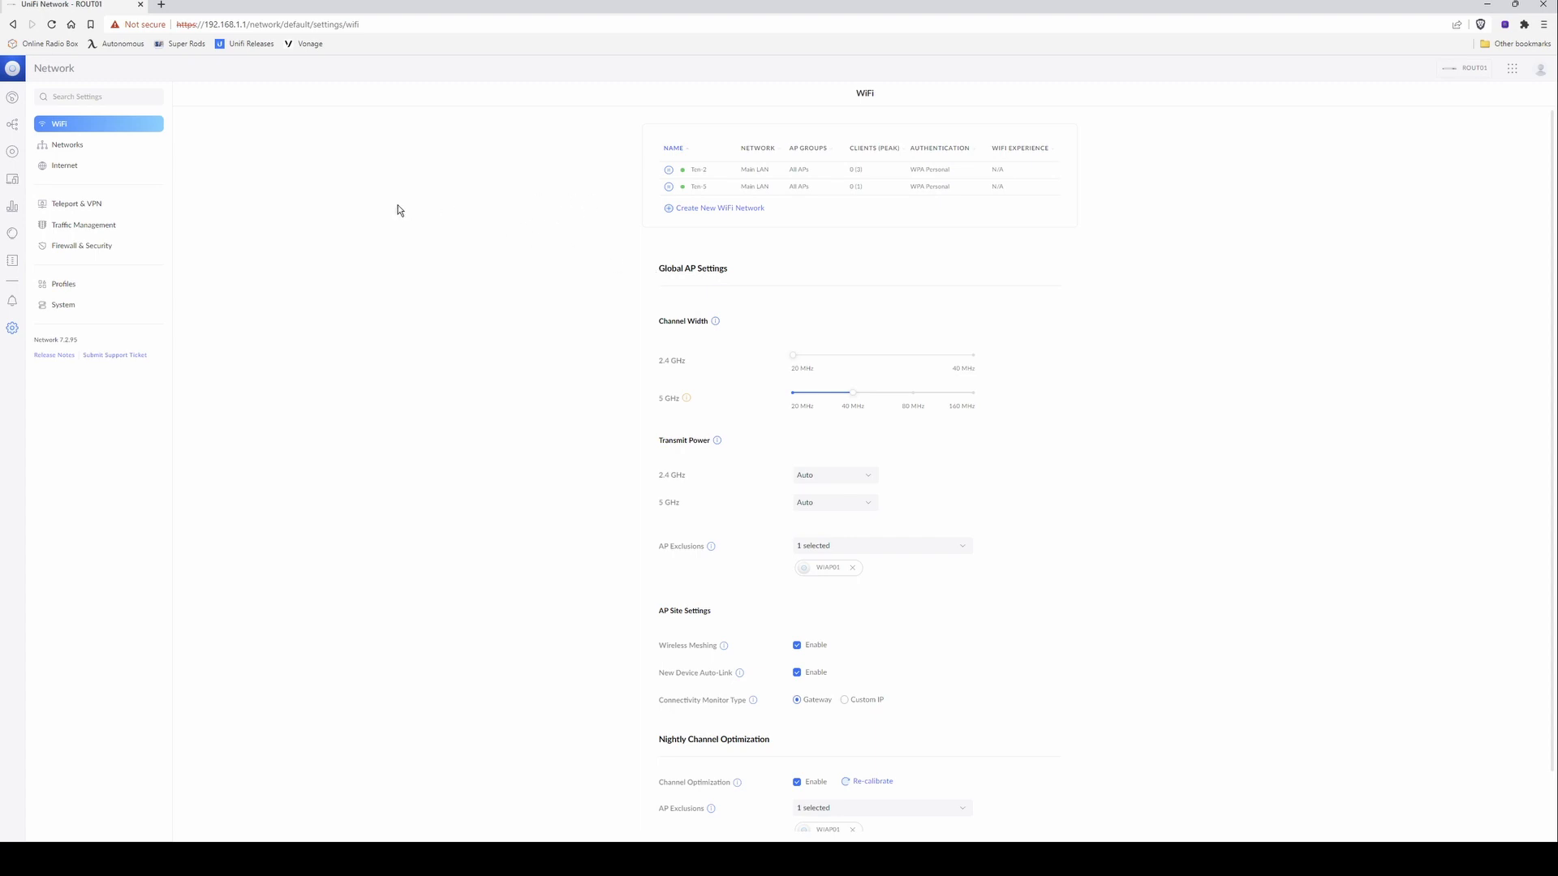
{"action": "left_click", "coordinate": [92, 152]}
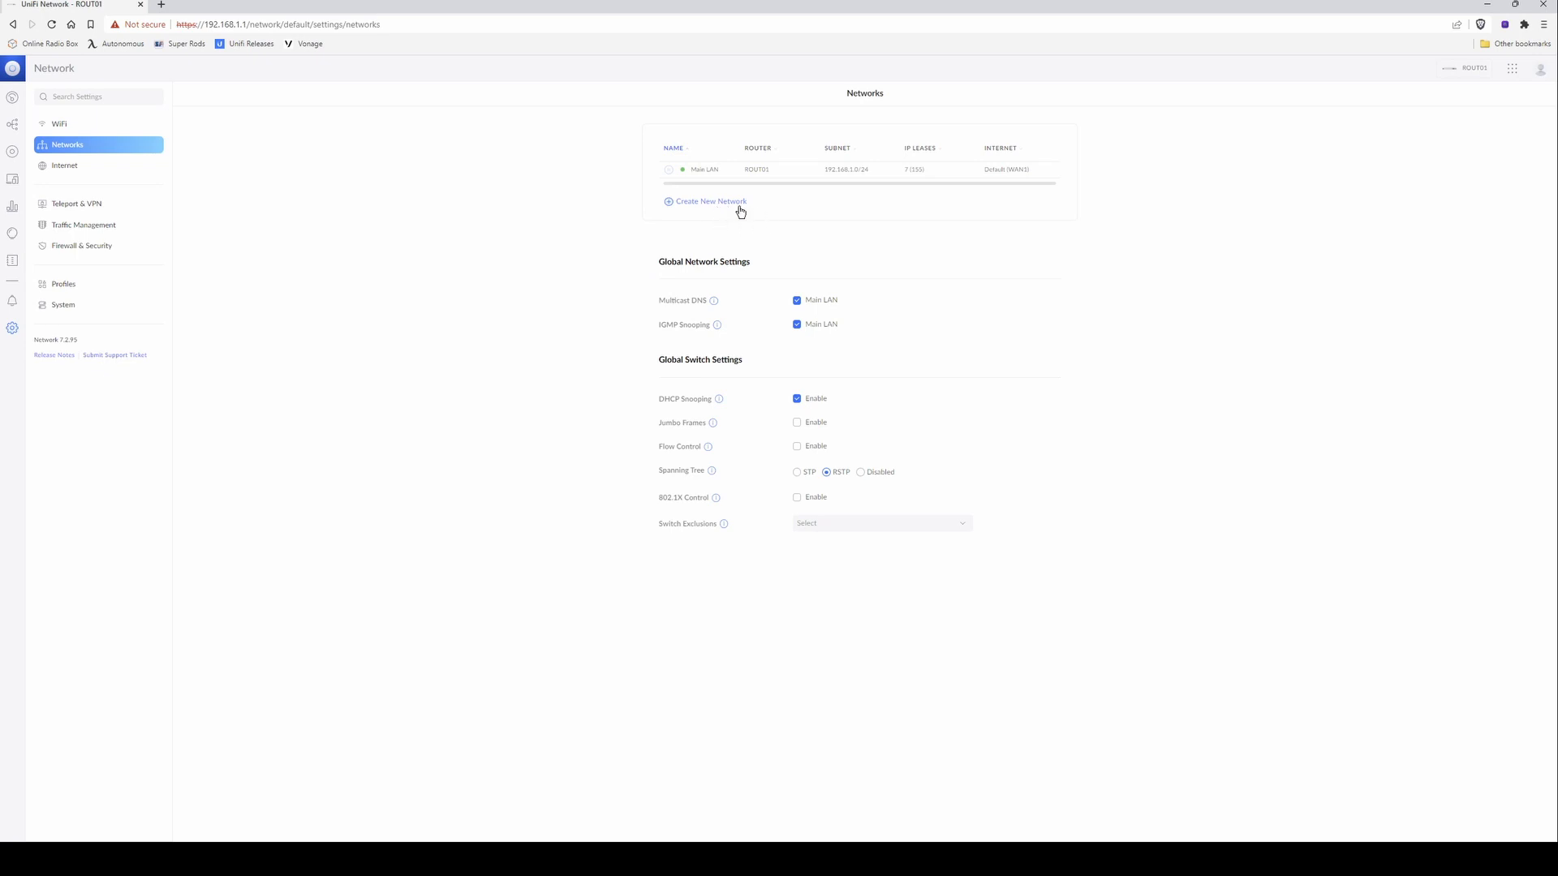
{"action": "left_click", "coordinate": [703, 206]}
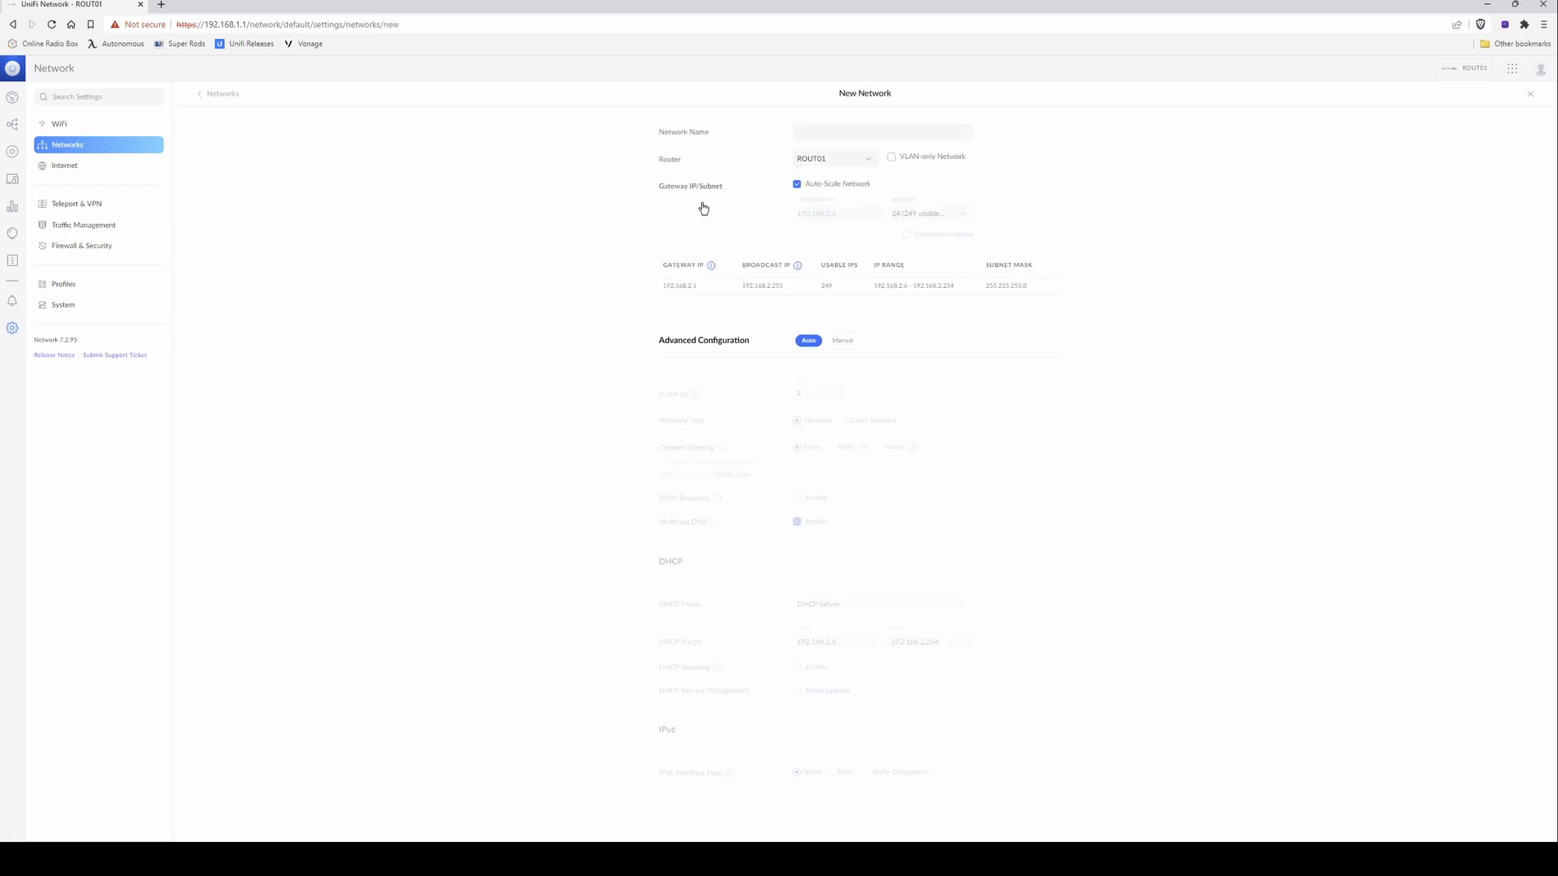
{"action": "left_click", "coordinate": [829, 133]}
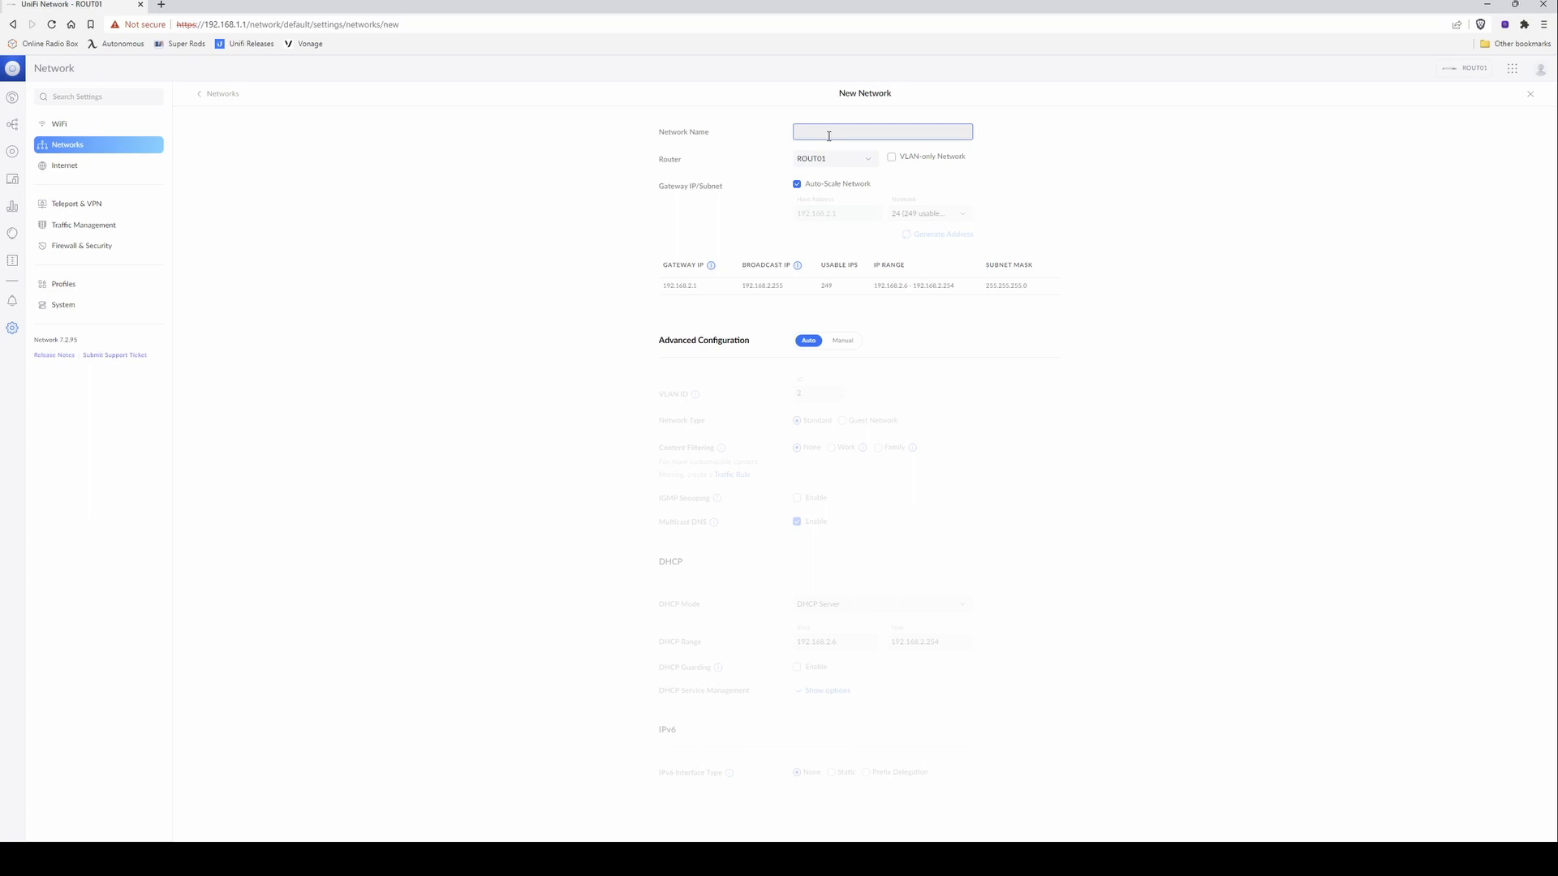
{"action": "type", "text": "Phones VLAN"}
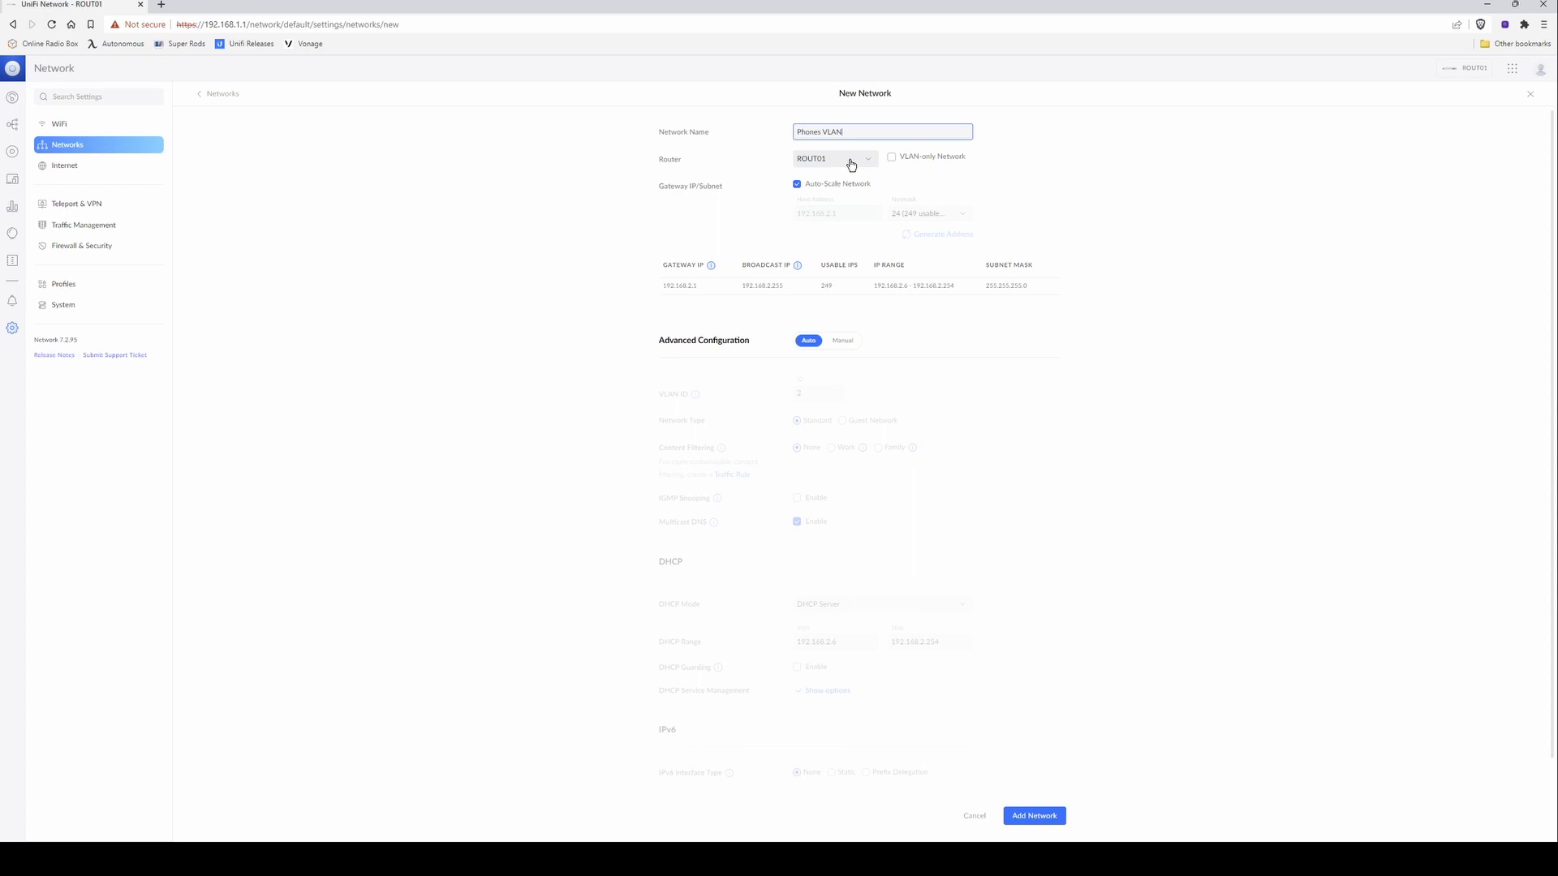
Step: Turn off Auto-Scale Network for the Phones VLAN and review the available subnet sizes
{"action": "left_click", "coordinate": [798, 186]}
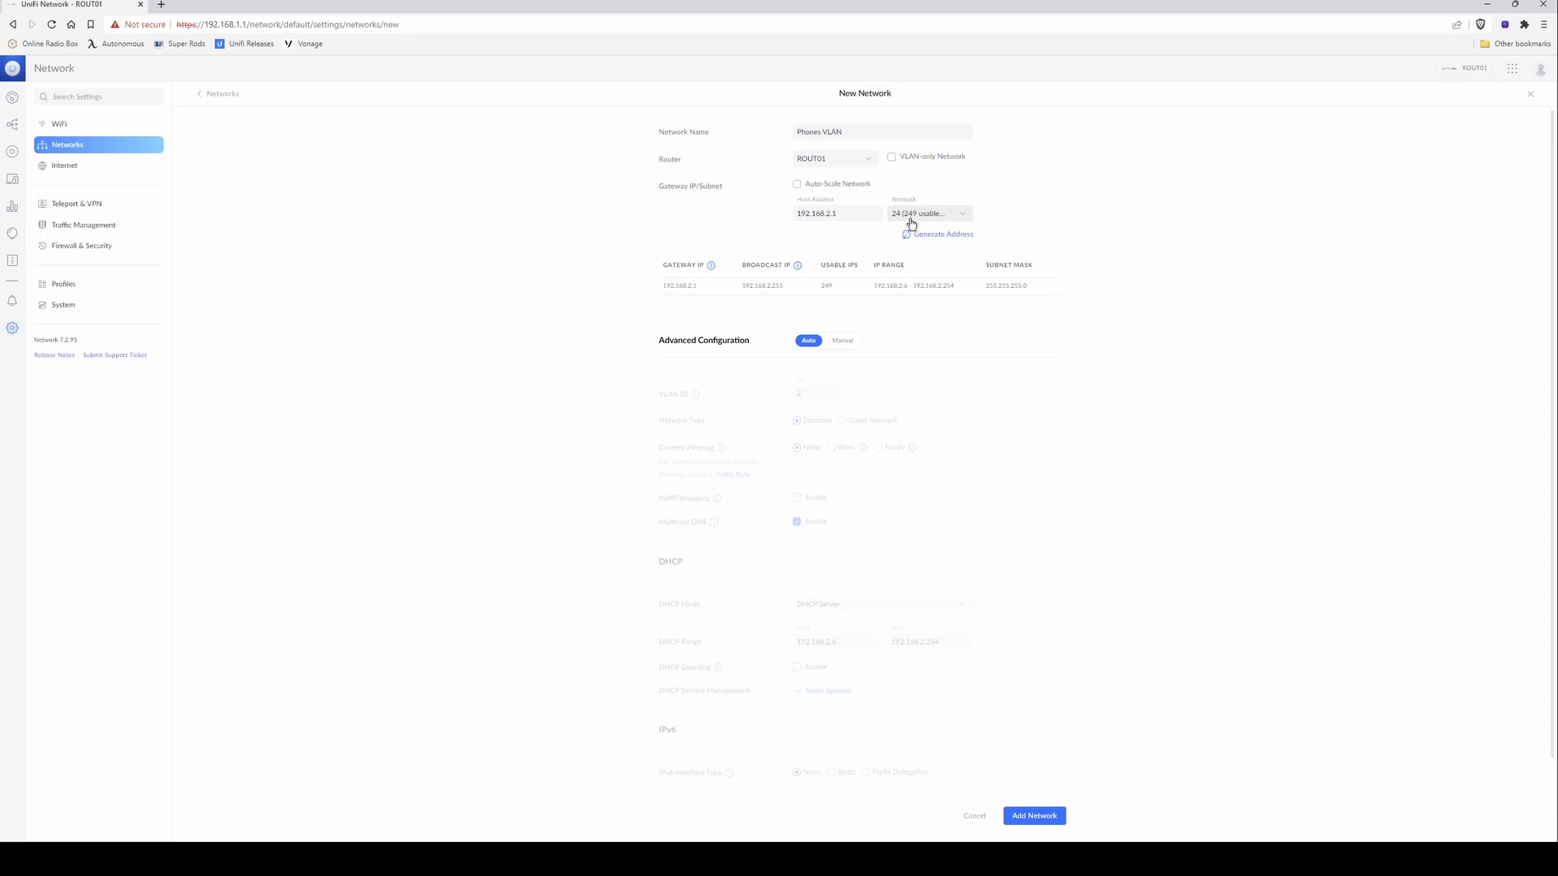
{"action": "left_click", "coordinate": [965, 220]}
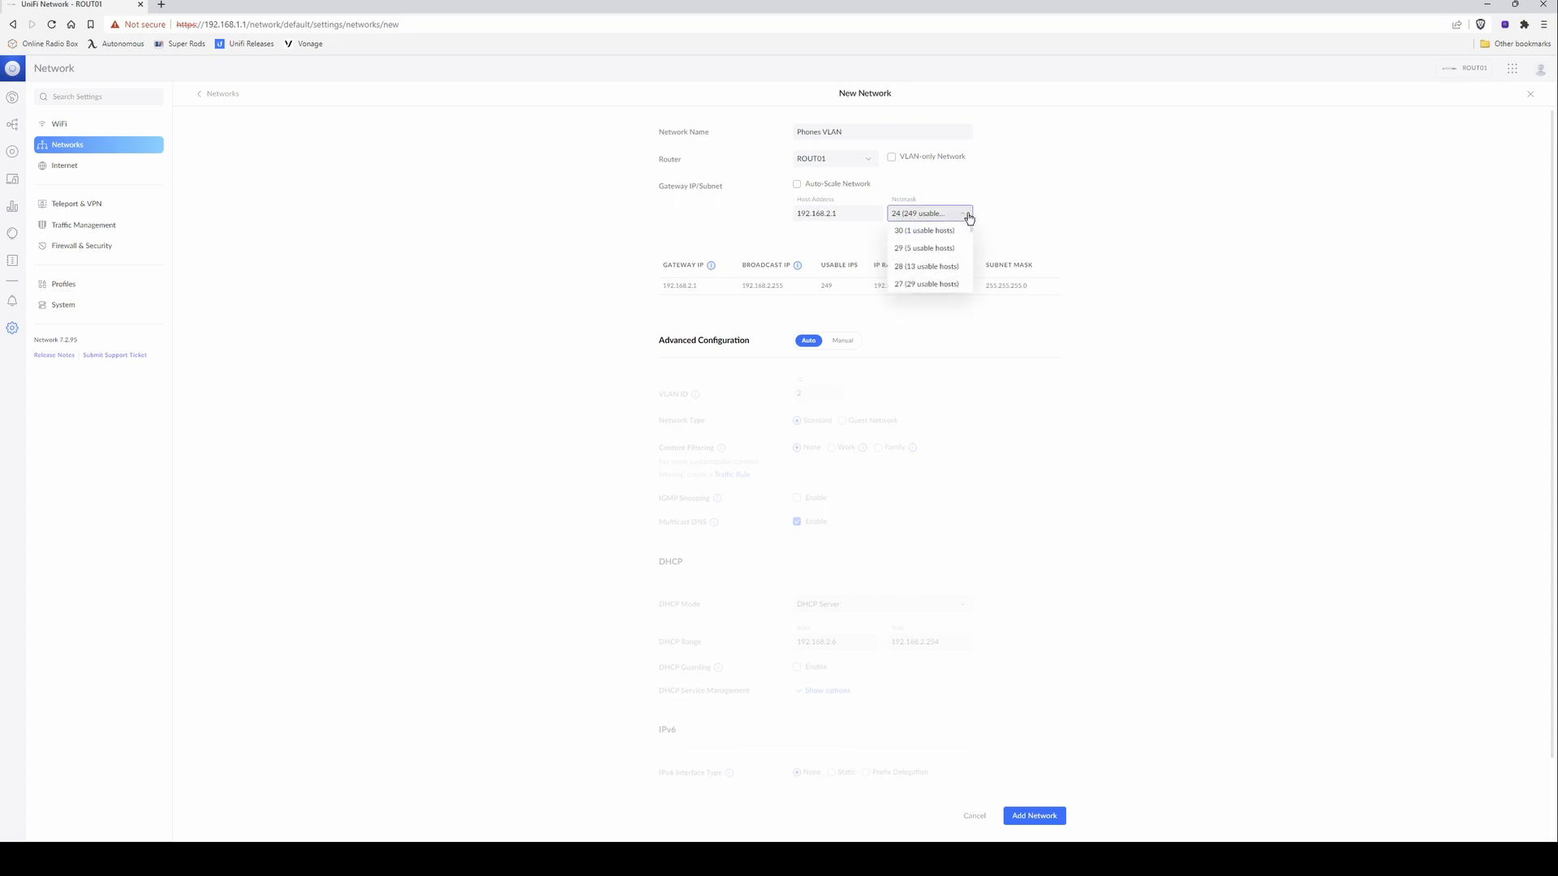
{"action": "left_click", "coordinate": [1083, 226]}
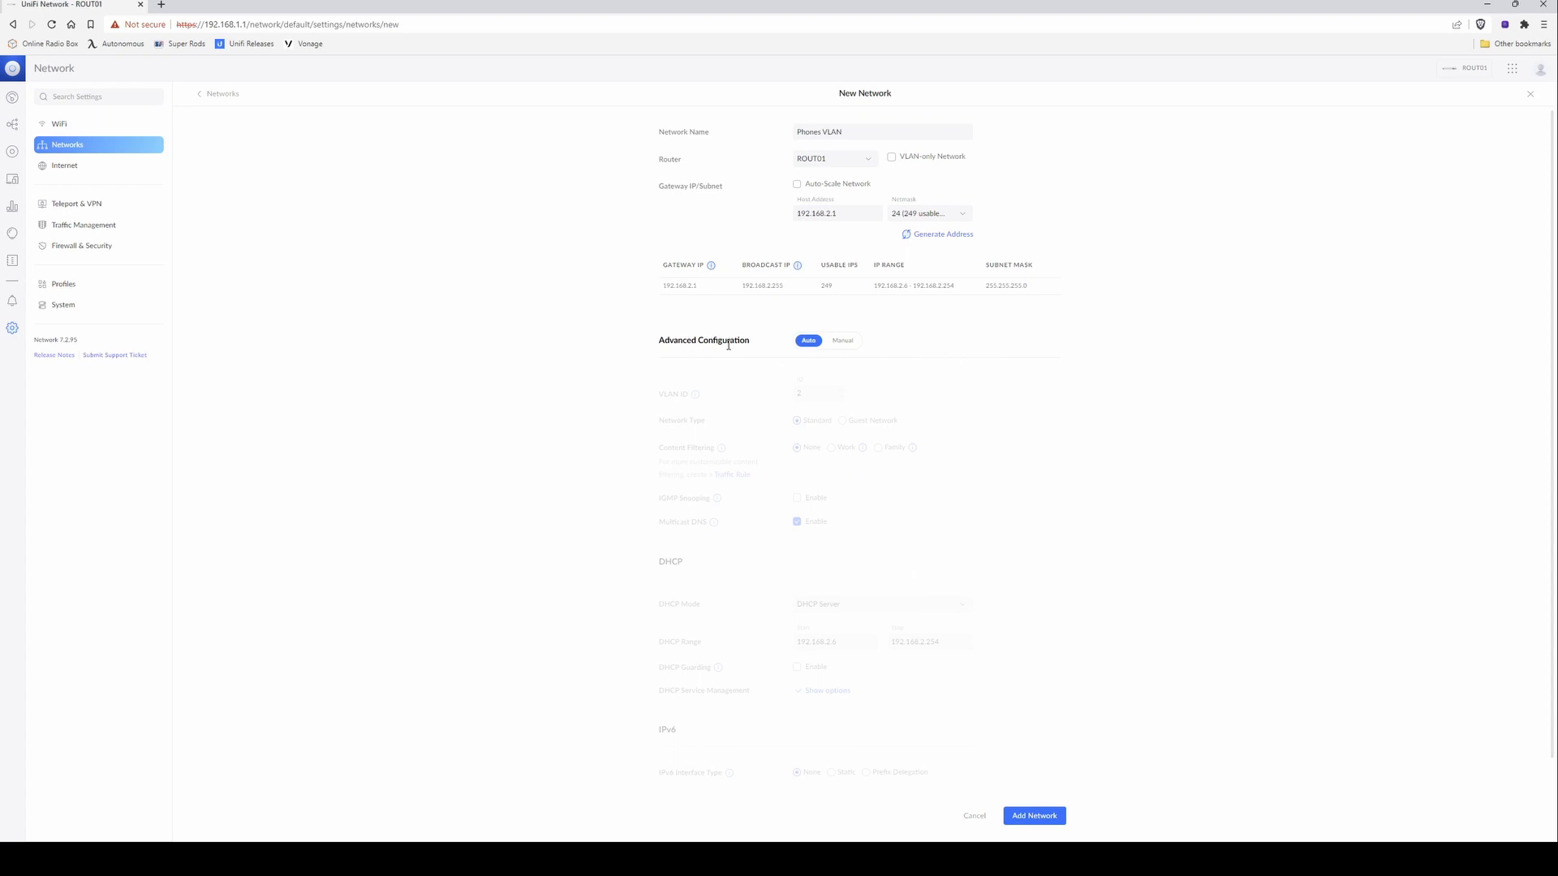
Step: Switch the Phones VLAN's advanced configuration to Manual, enable IGMP Snooping and add the network
{"action": "left_click", "coordinate": [847, 346]}
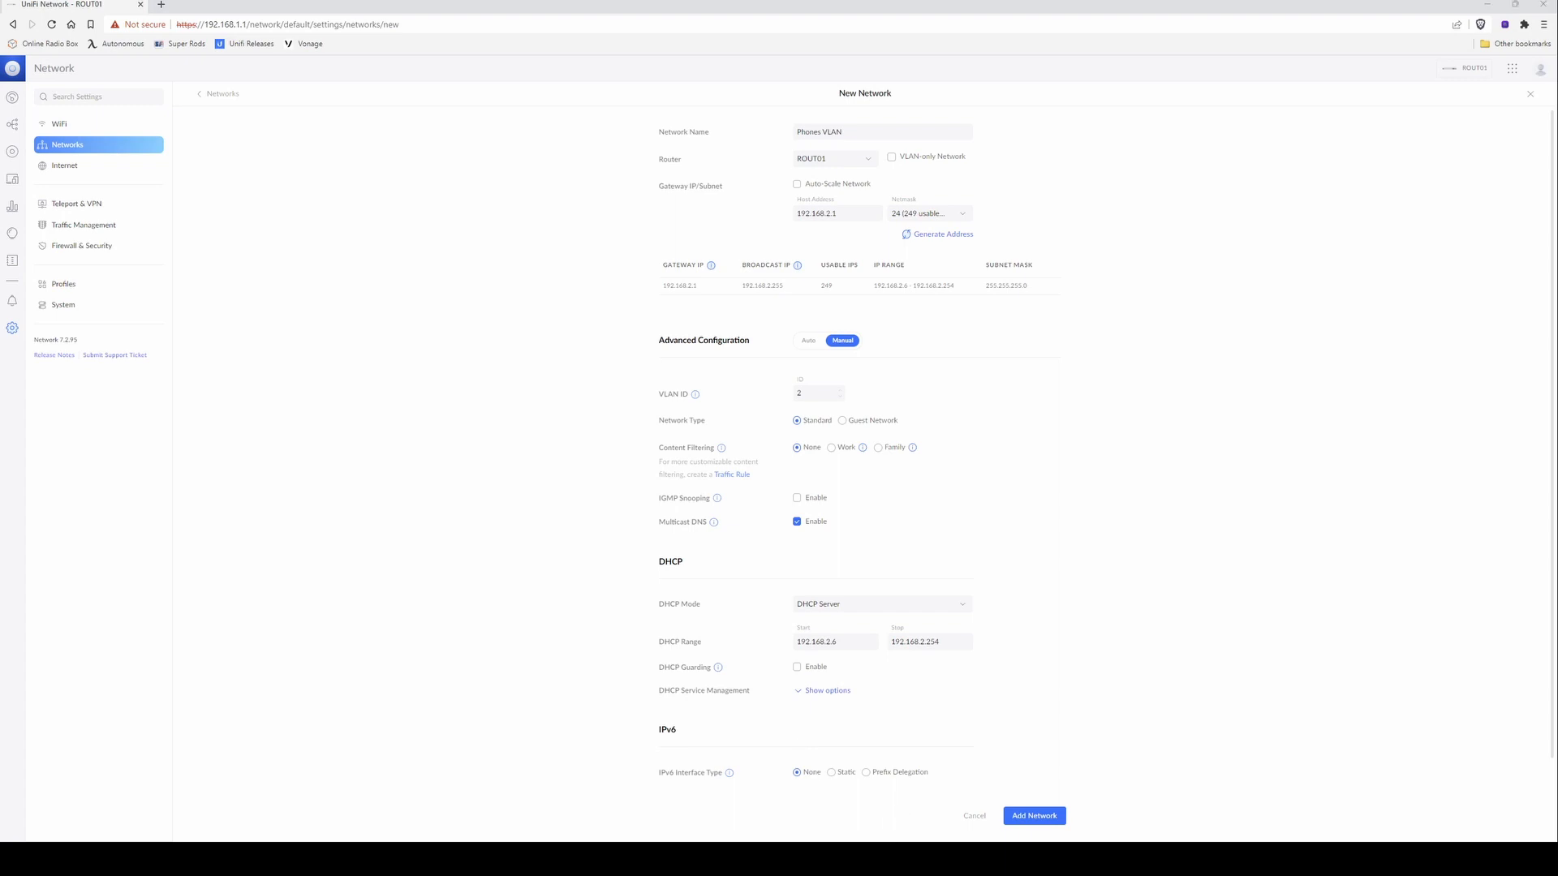
{"action": "scroll", "coordinate": [740, 418], "scroll_direction": "down", "scroll_amount": 1}
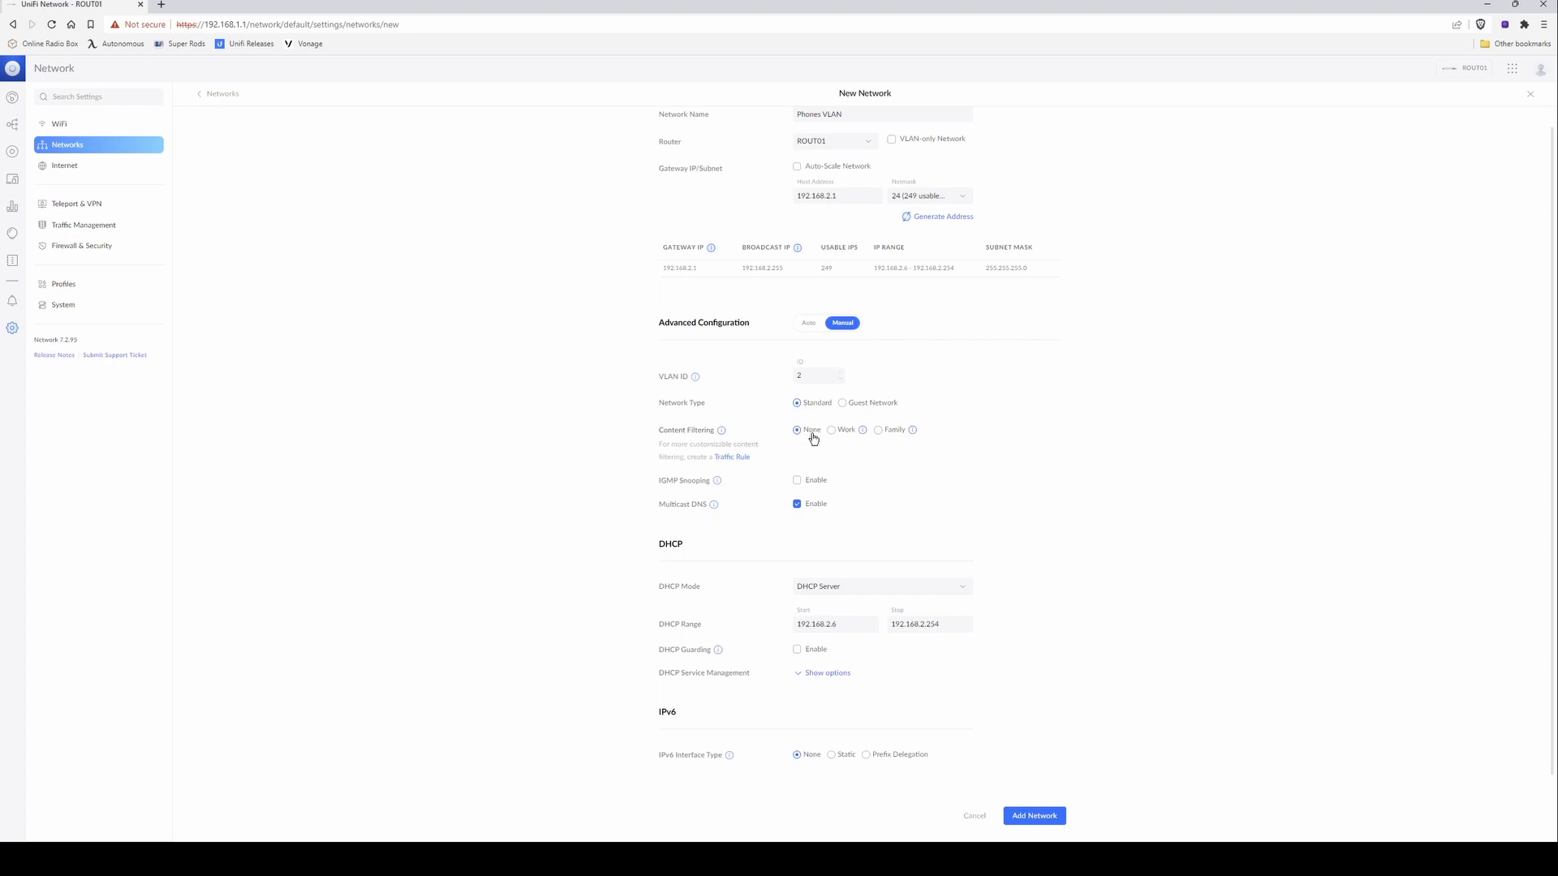
{"action": "mouse_move", "coordinate": [865, 433]}
{"action": "mouse_move", "coordinate": [719, 485]}
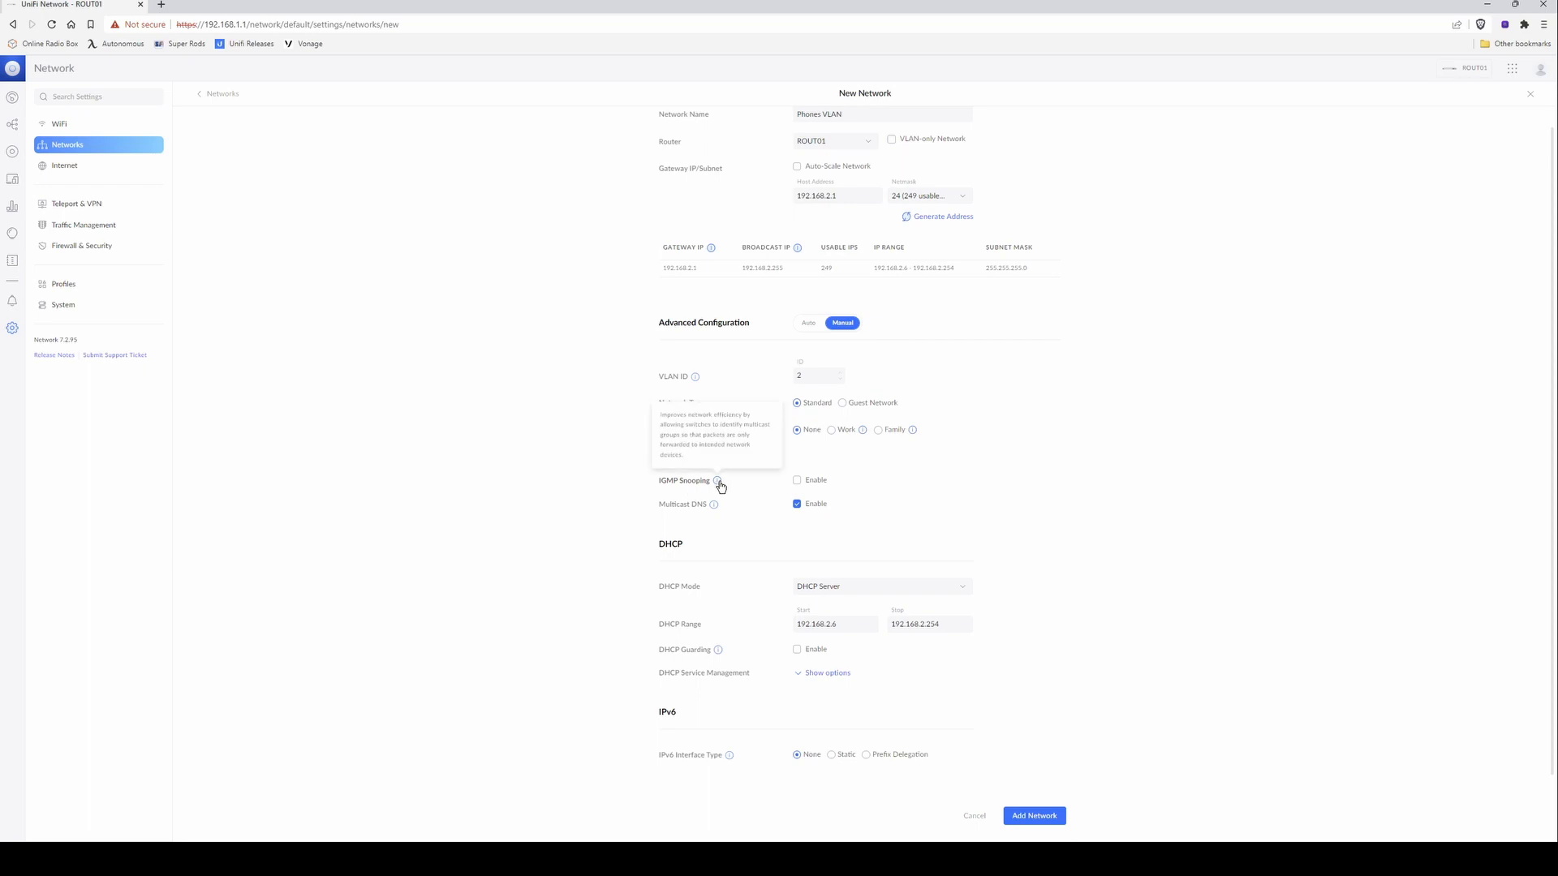
{"action": "left_click", "coordinate": [797, 482]}
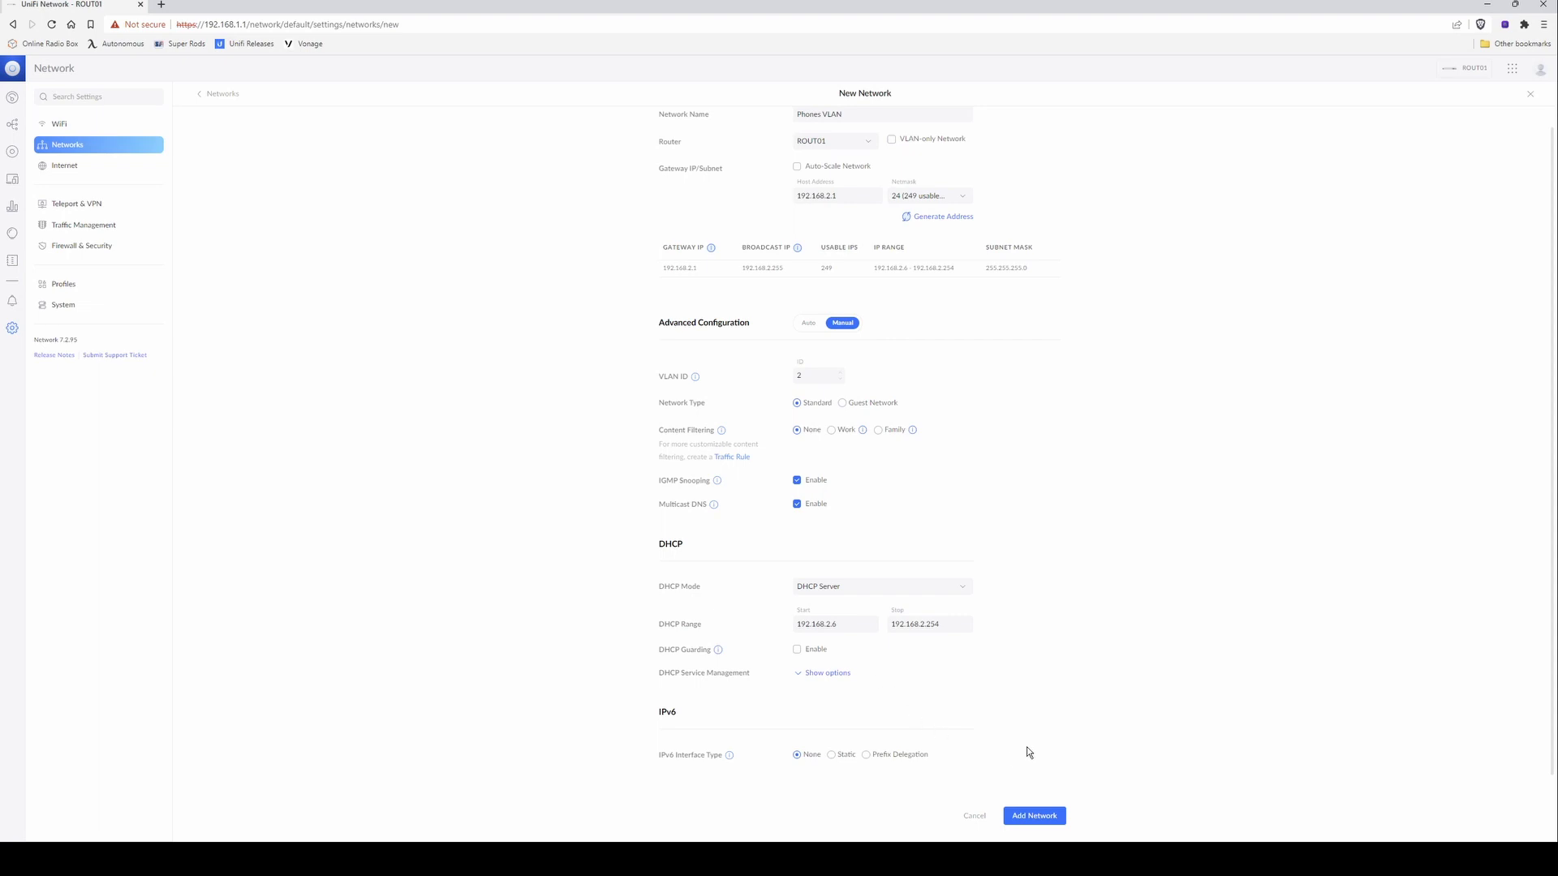
{"action": "left_click", "coordinate": [1035, 816]}
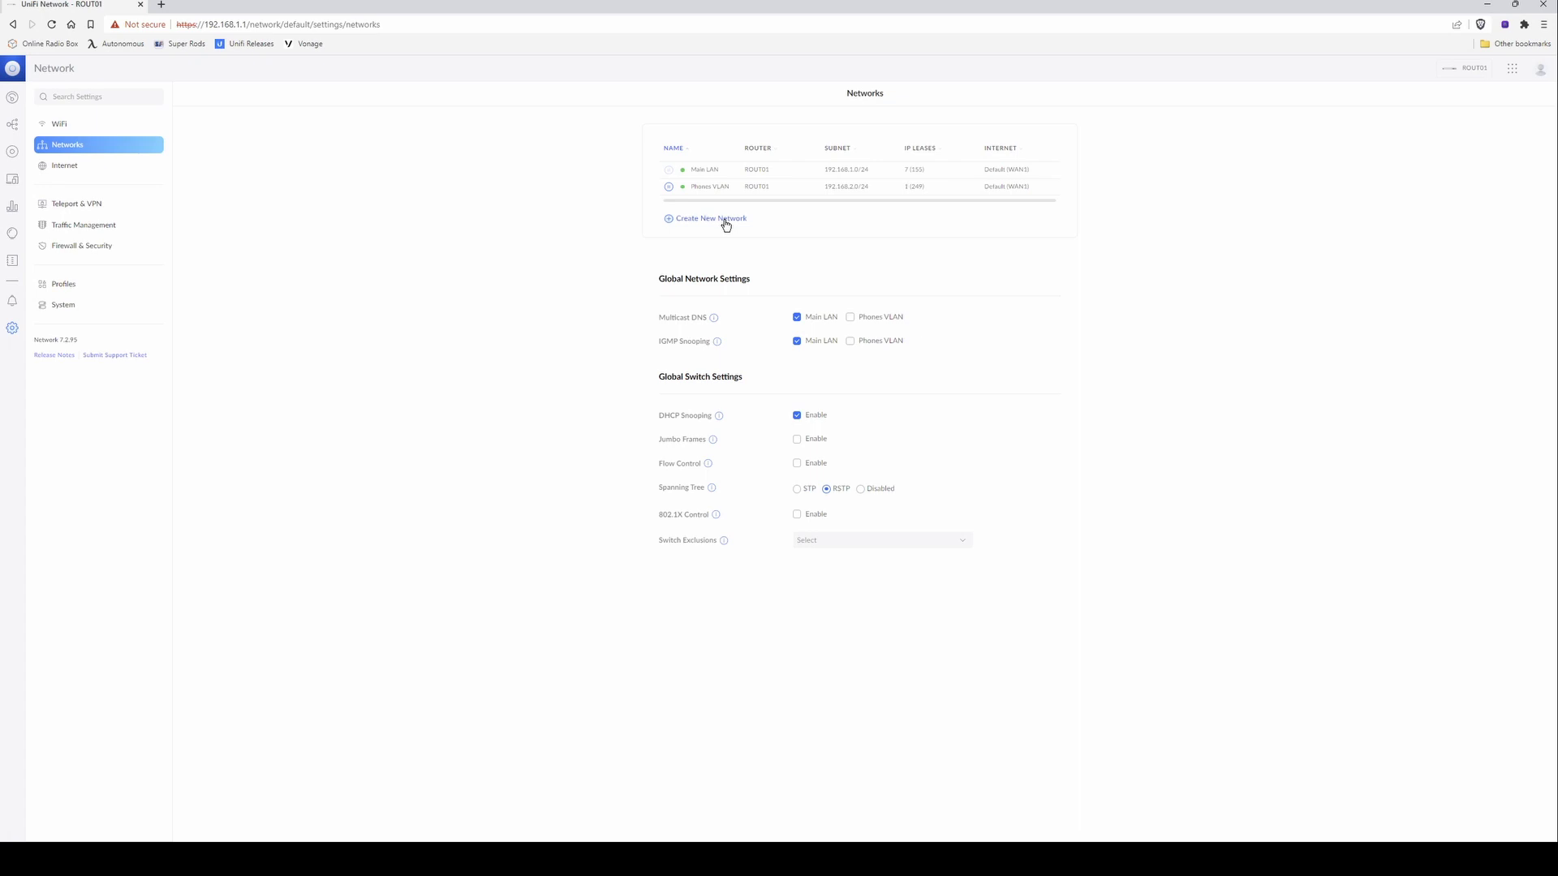
Step: Add a network named IOT VLAN with Auto-Scale Network off, Manual advanced configuration and IGMP Snooping enabled
{"action": "left_click", "coordinate": [726, 223]}
{"action": "left_click", "coordinate": [851, 133]}
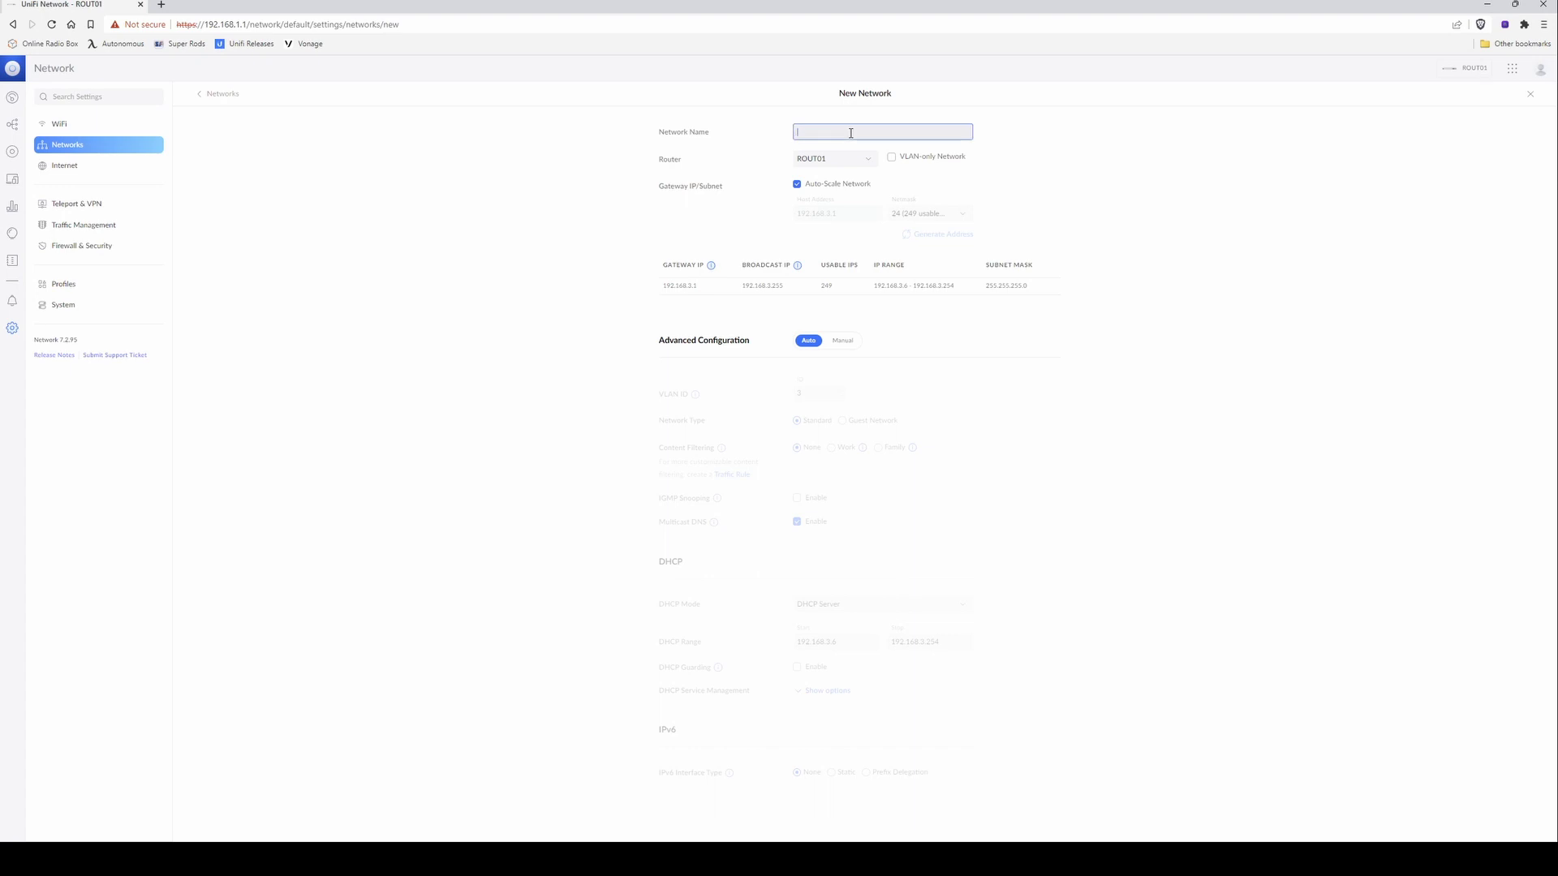
{"action": "type", "text": "IOTR"}
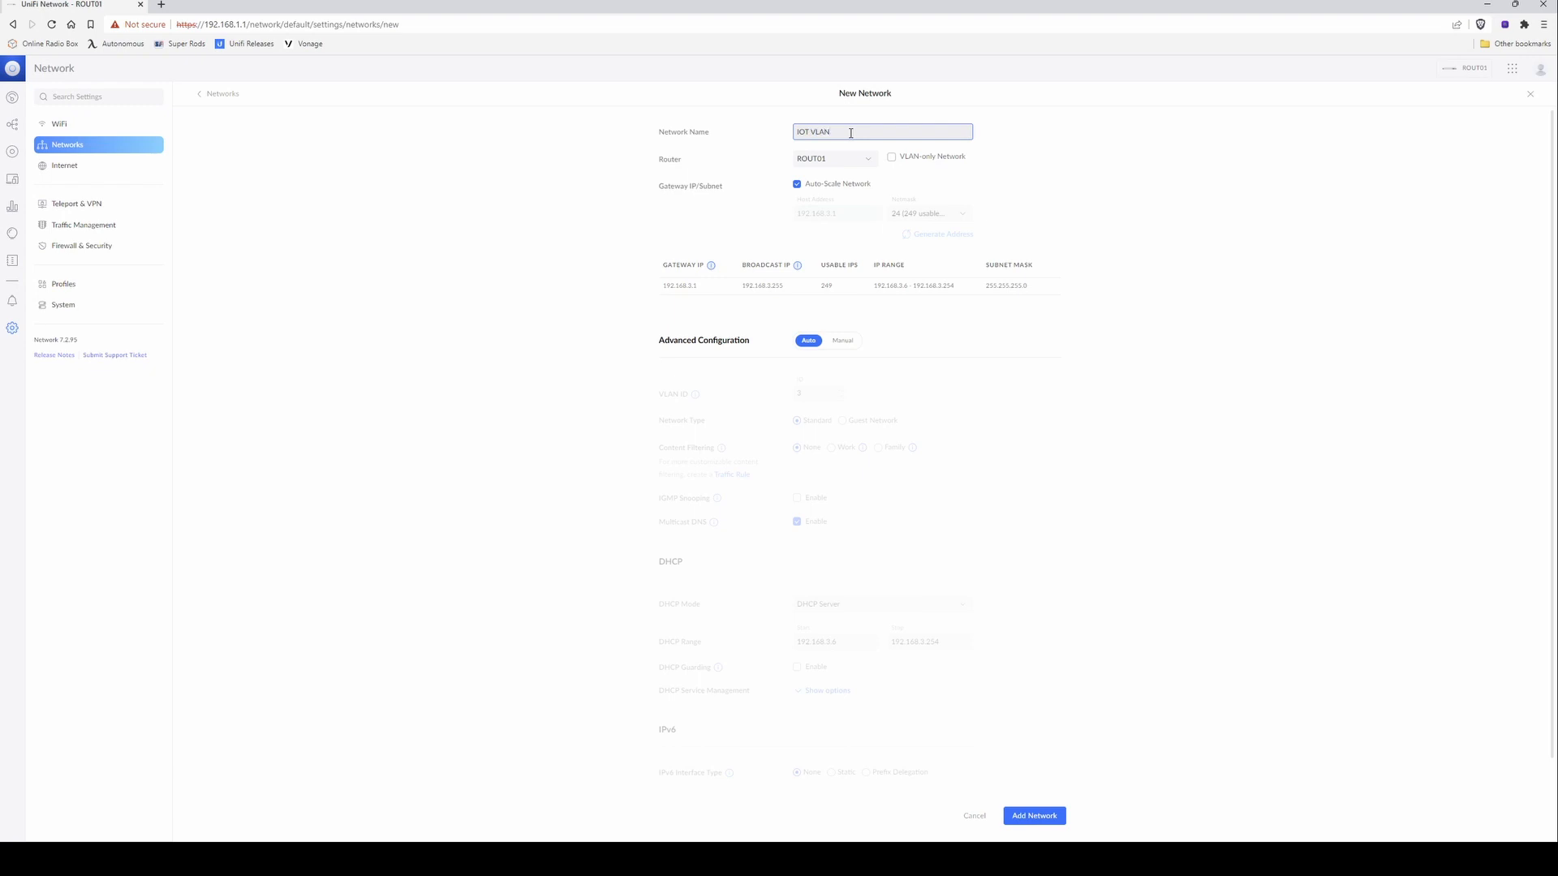
{"action": "left_click", "coordinate": [797, 186]}
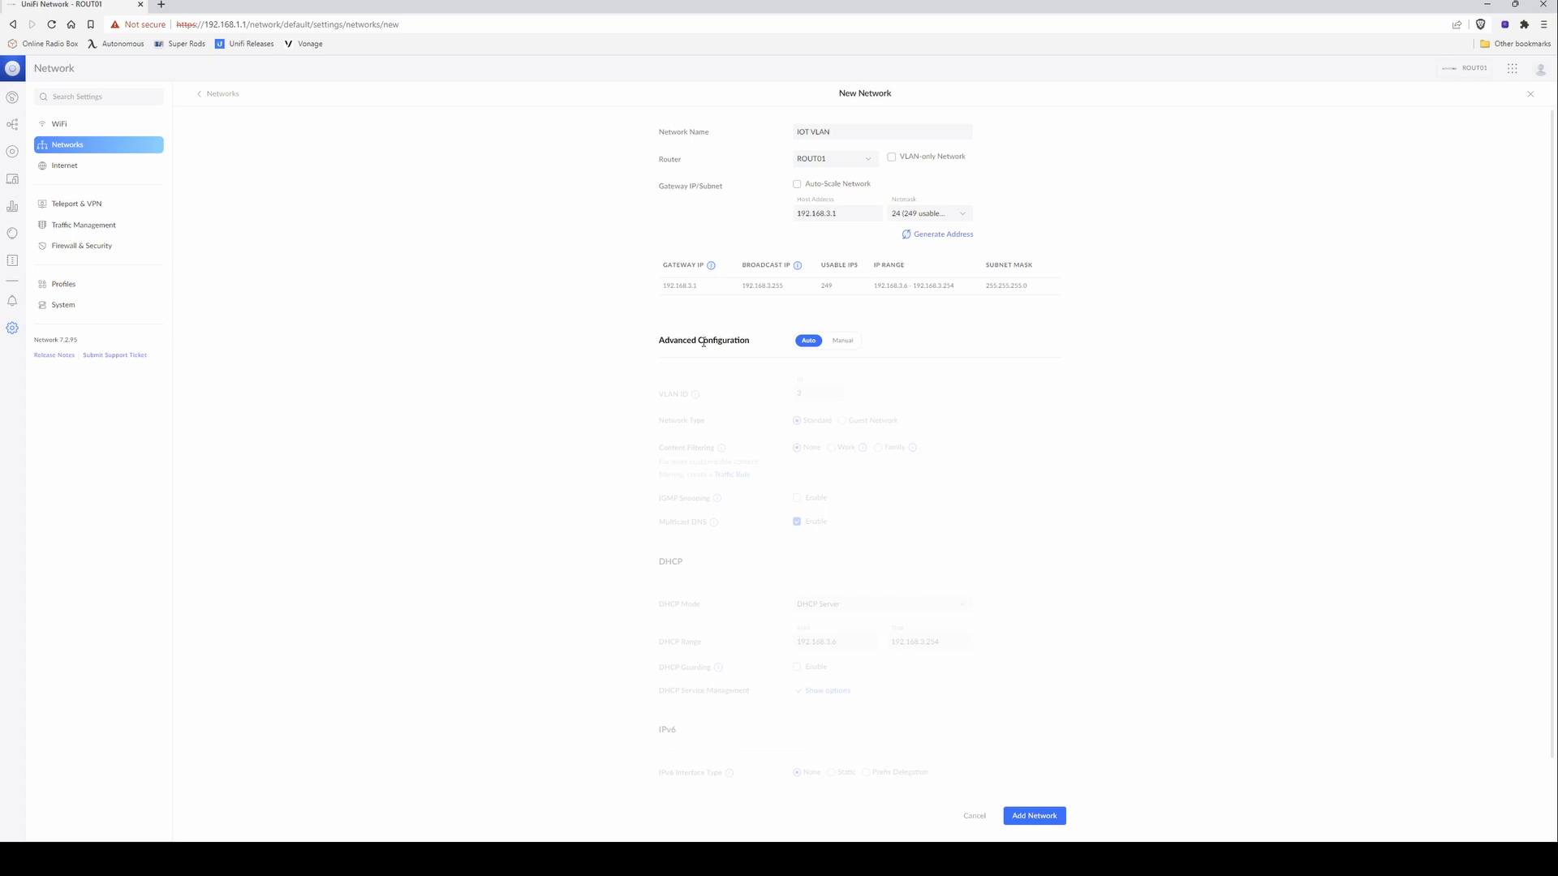
{"action": "left_click", "coordinate": [844, 344]}
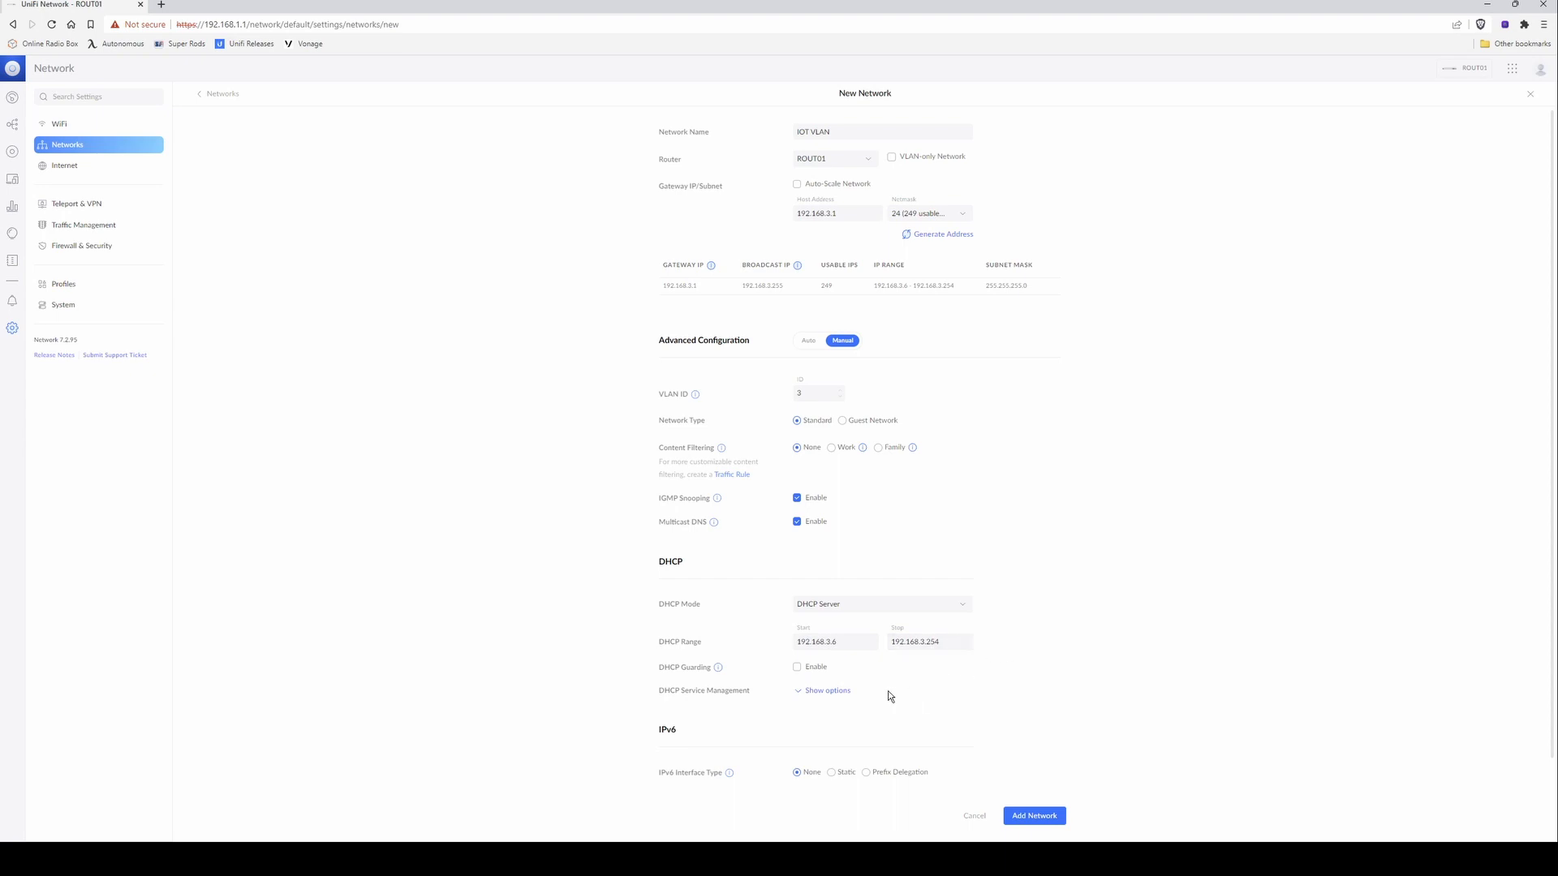
{"action": "left_click", "coordinate": [1042, 821]}
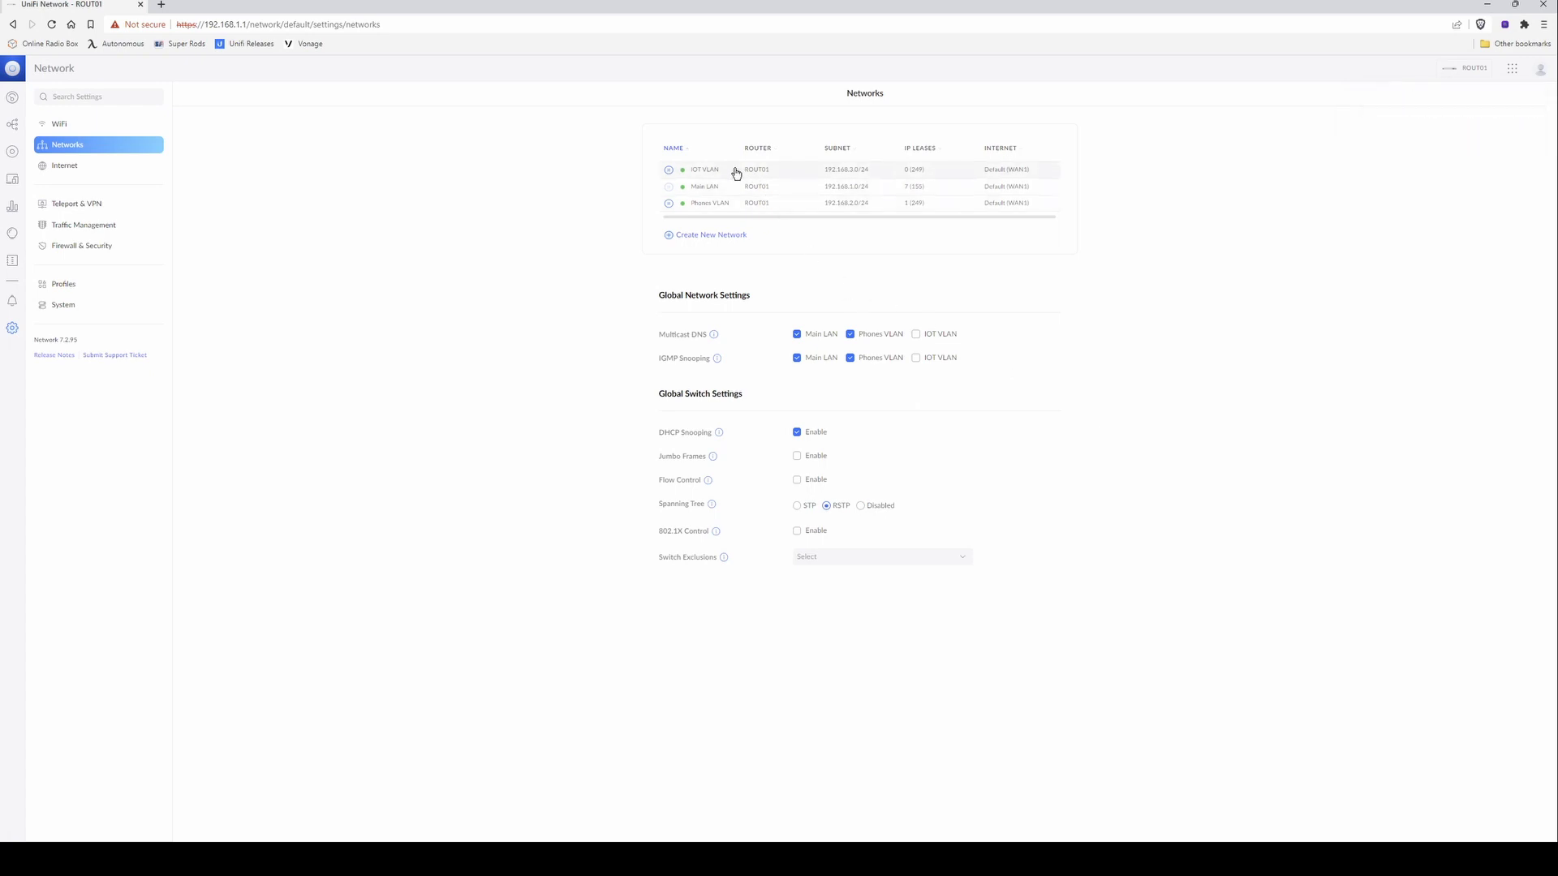
Step: Add a network named Guest VLAN with Auto-Scale Network off, Manual advanced configuration and IGMP Snooping enabled
{"action": "left_click", "coordinate": [712, 237]}
{"action": "left_click", "coordinate": [850, 130]}
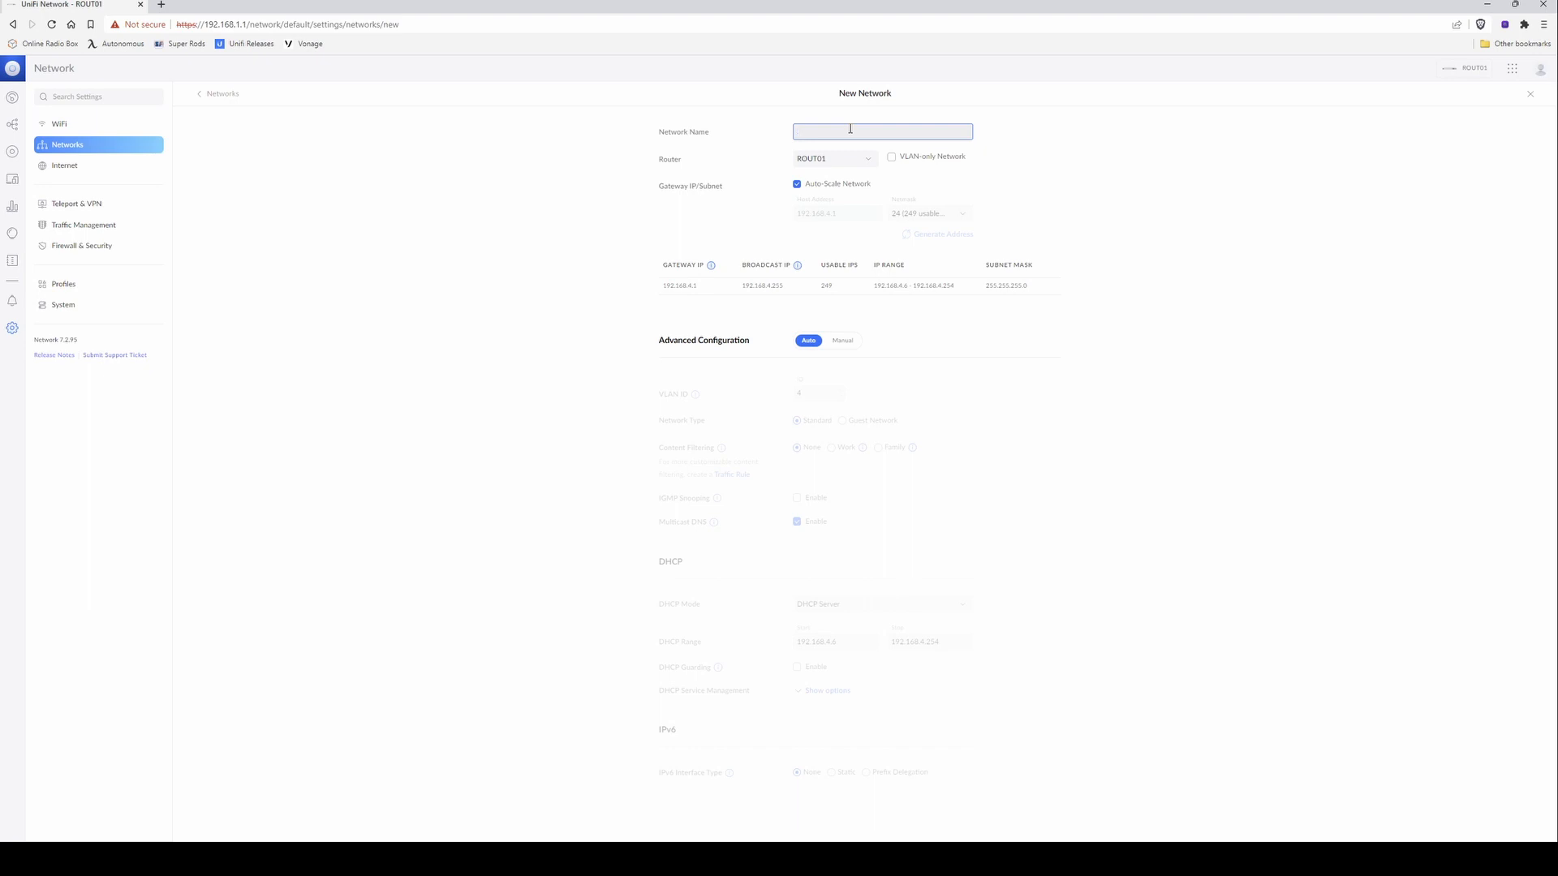
{"action": "type", "text": "Guest VLAN"}
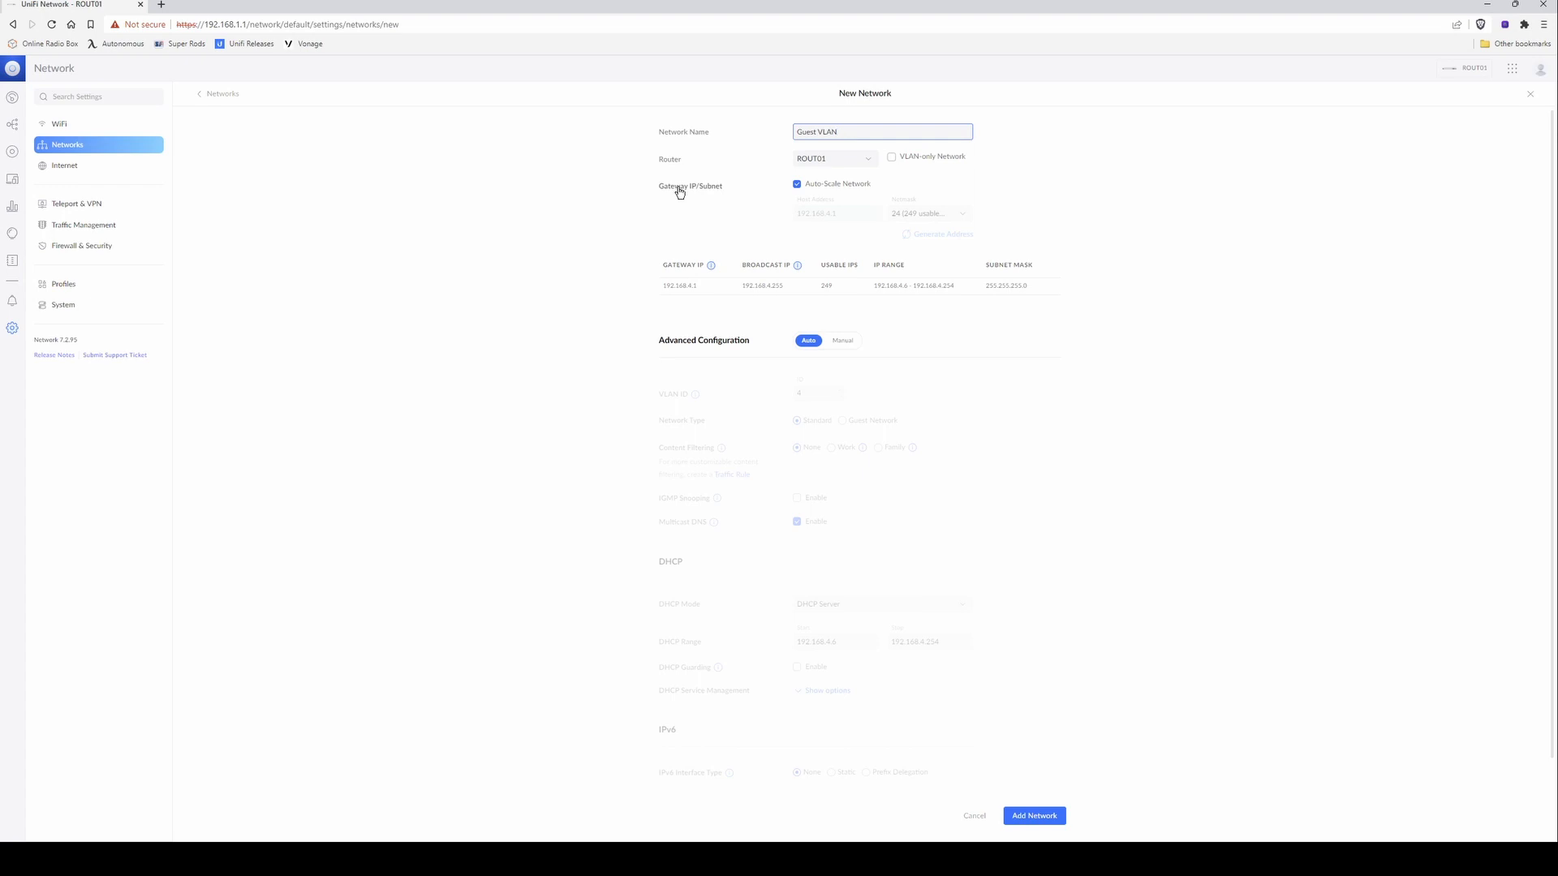
{"action": "left_click", "coordinate": [796, 185]}
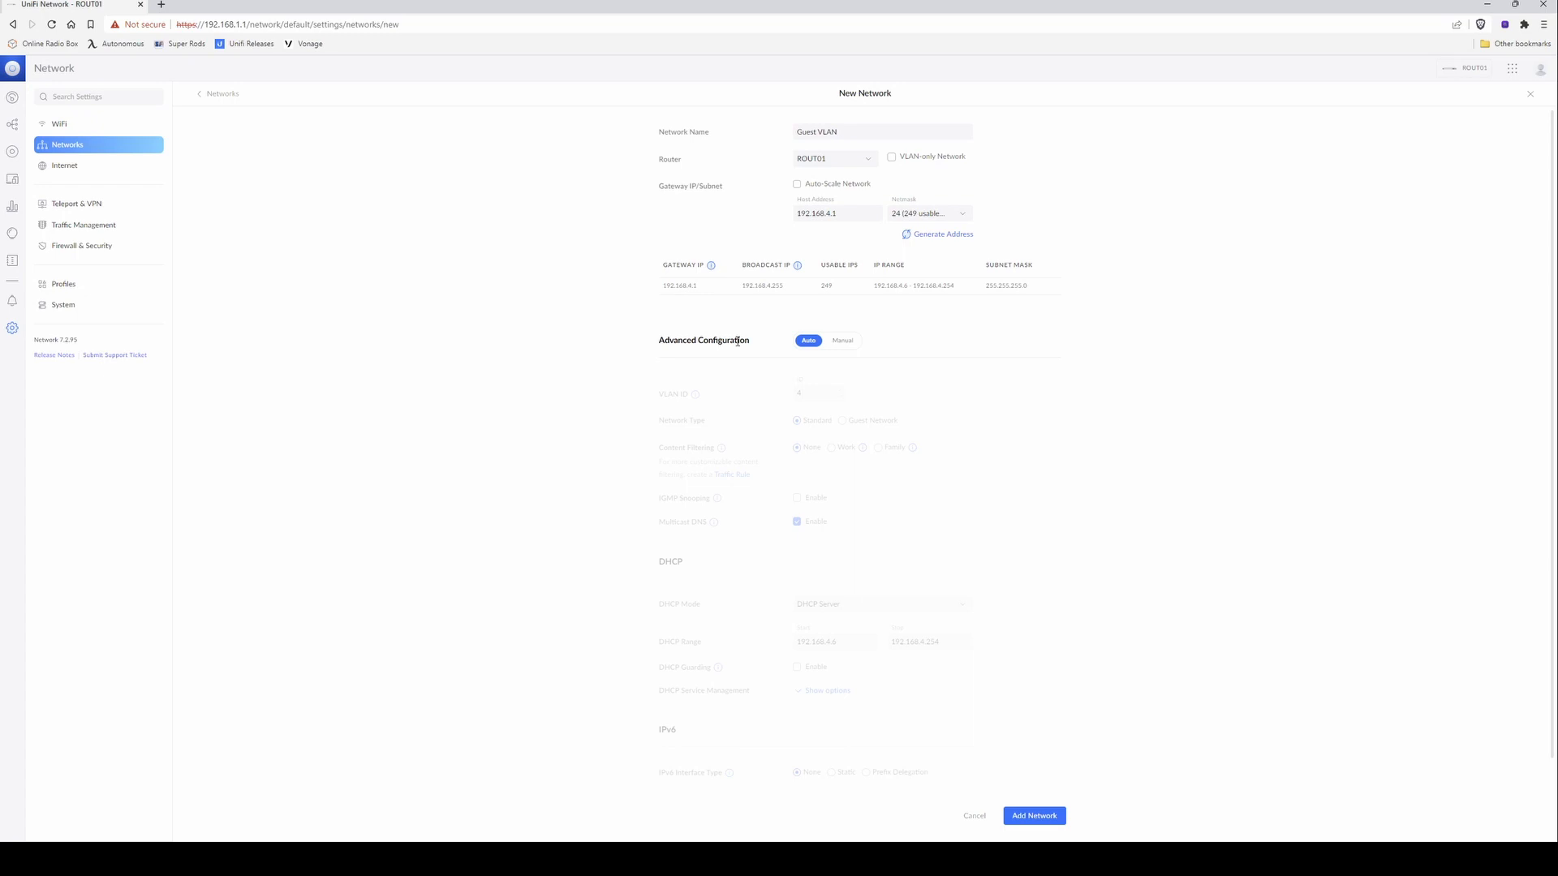
{"action": "left_click", "coordinate": [848, 342]}
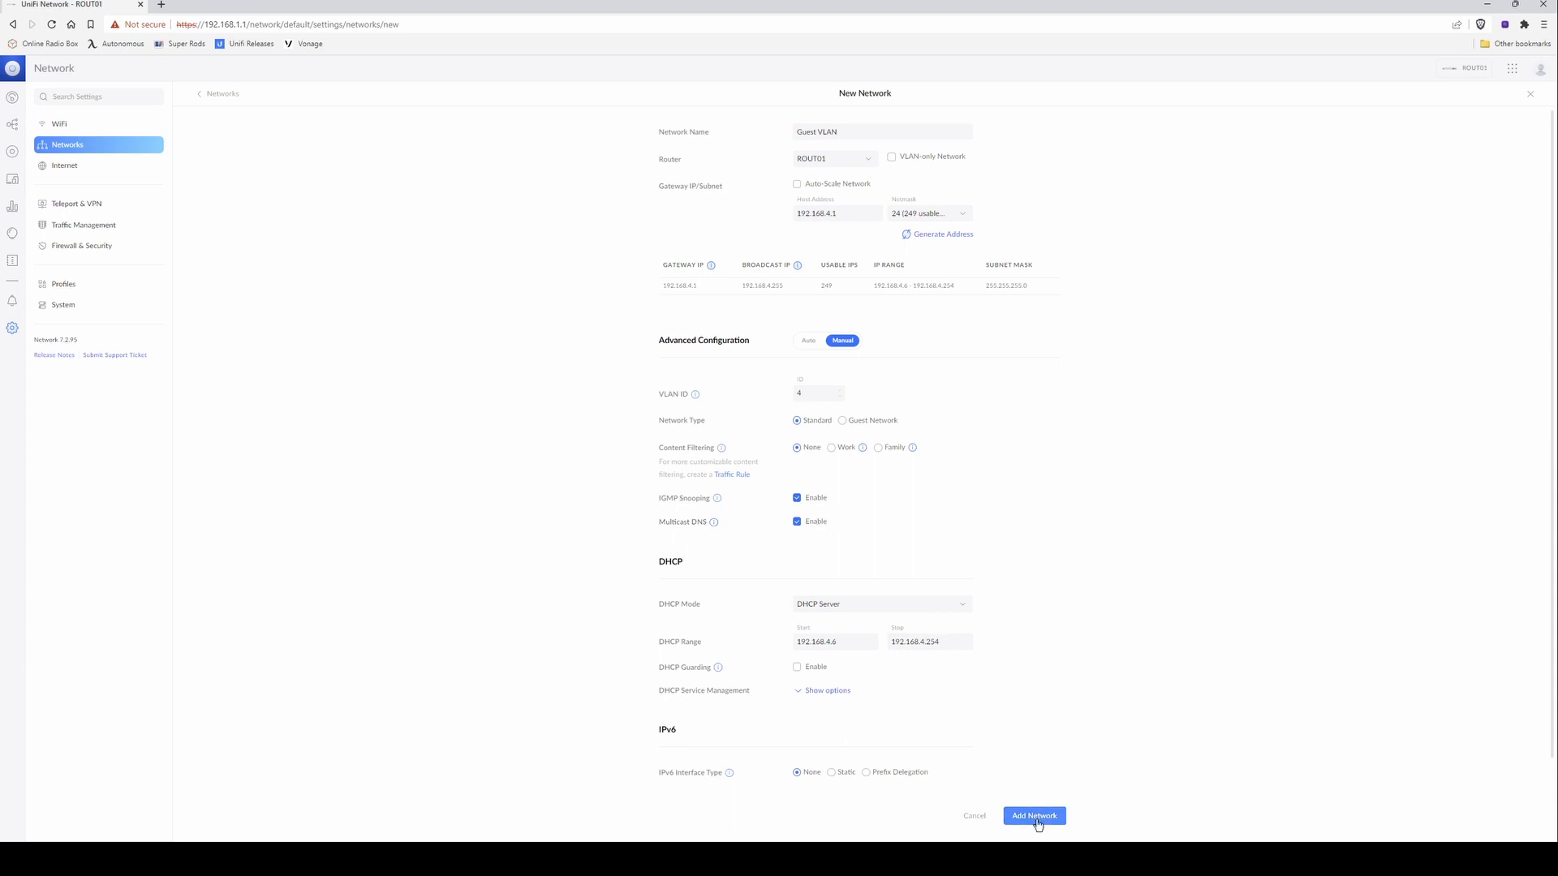
{"action": "left_click", "coordinate": [1036, 820]}
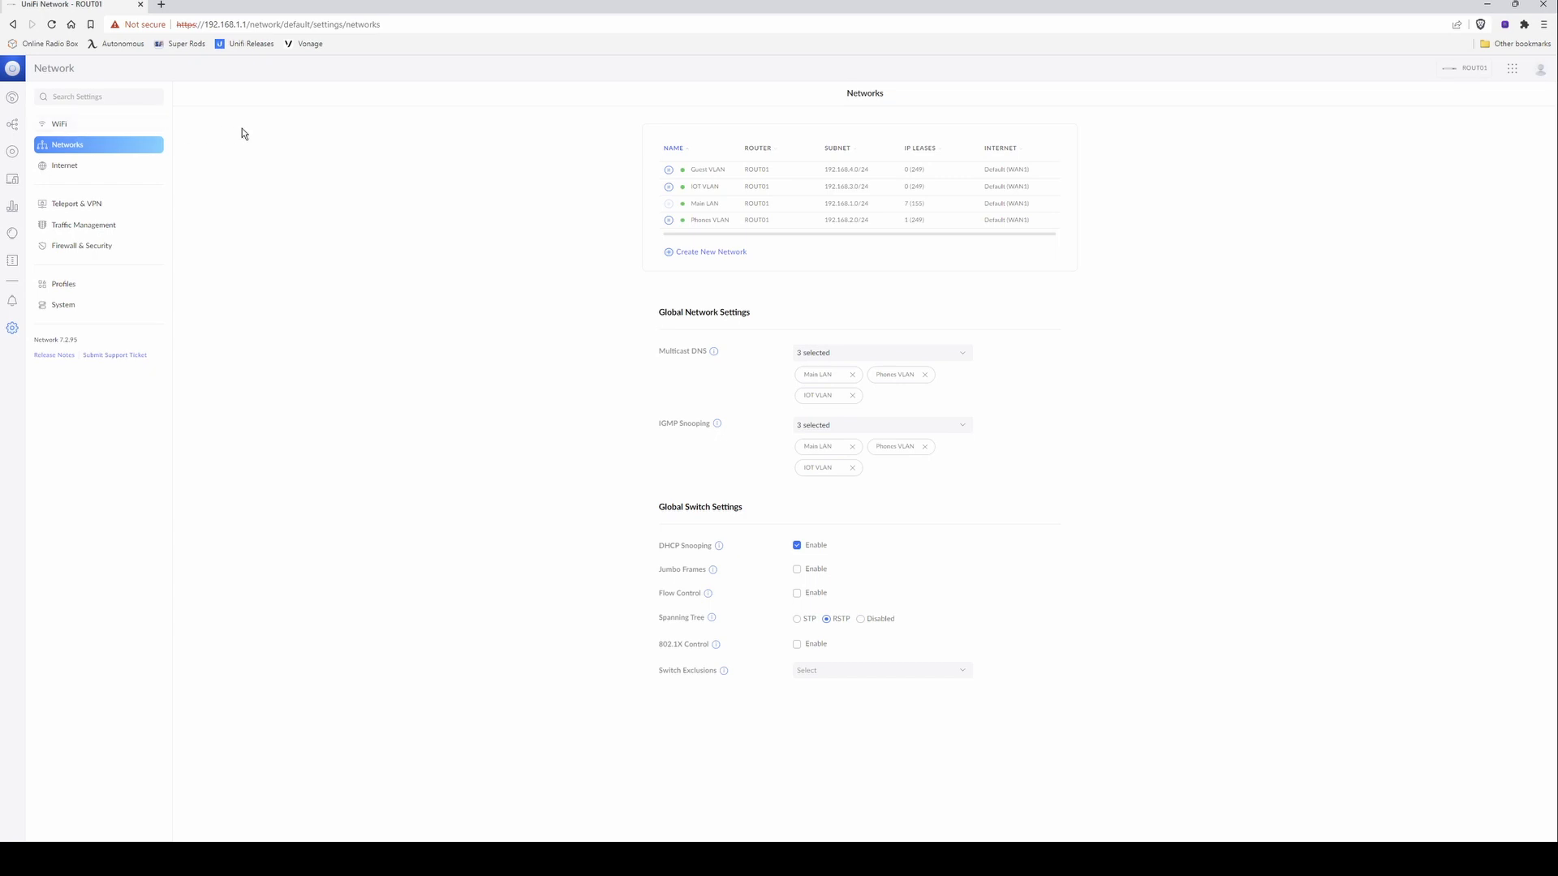
Step: Start a new WiFi network named Ten-IOT, enter its WiFi password and assign it to the IOT VLAN network
{"action": "left_click", "coordinate": [65, 128]}
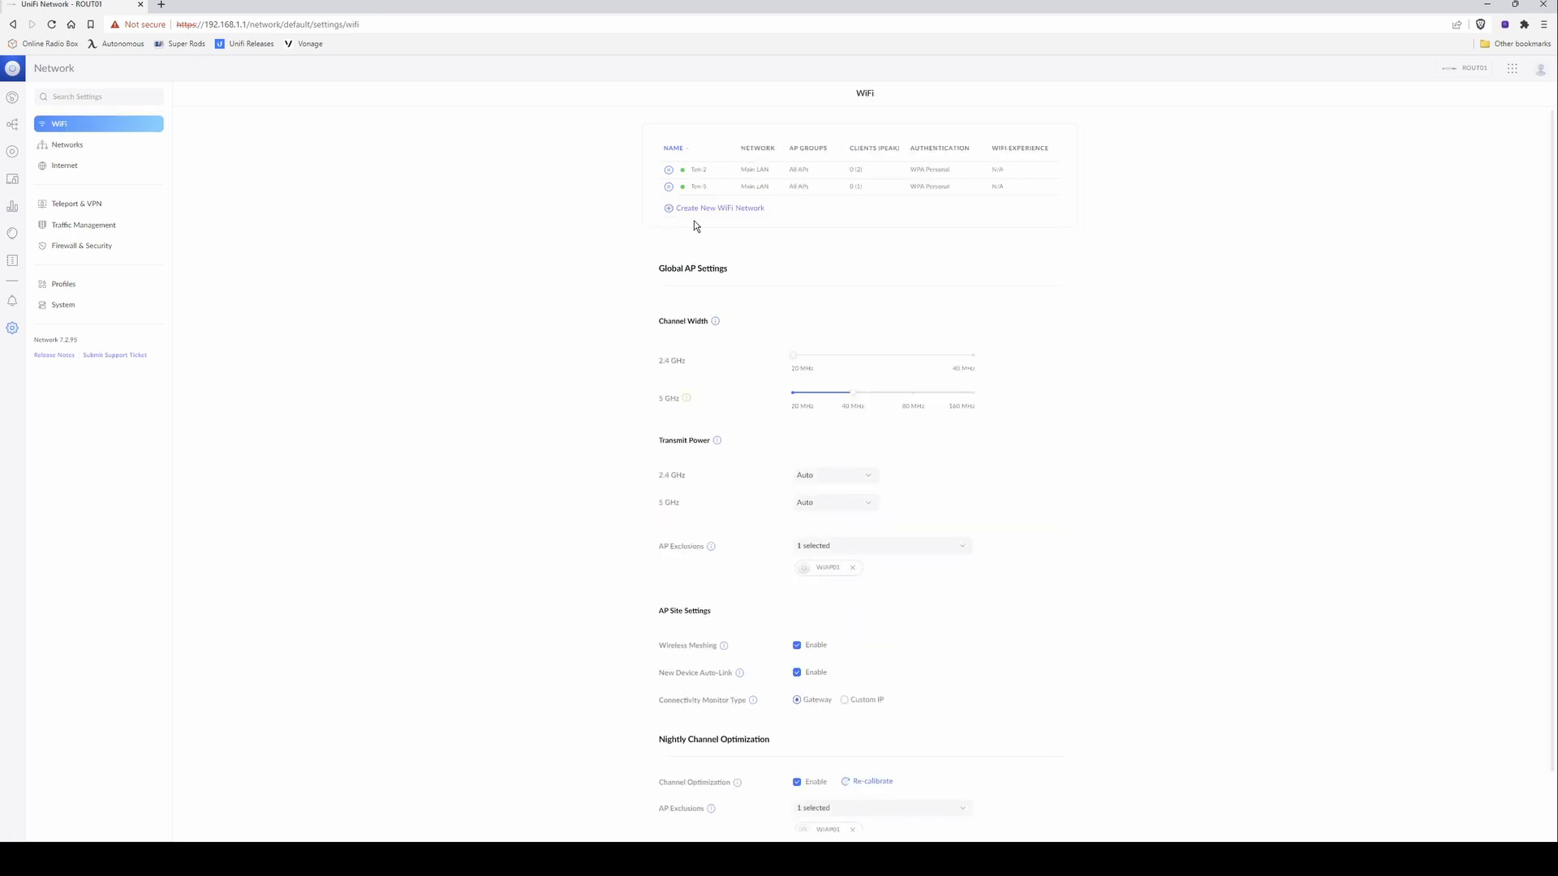
{"action": "left_click", "coordinate": [742, 211]}
{"action": "left_click", "coordinate": [858, 131]}
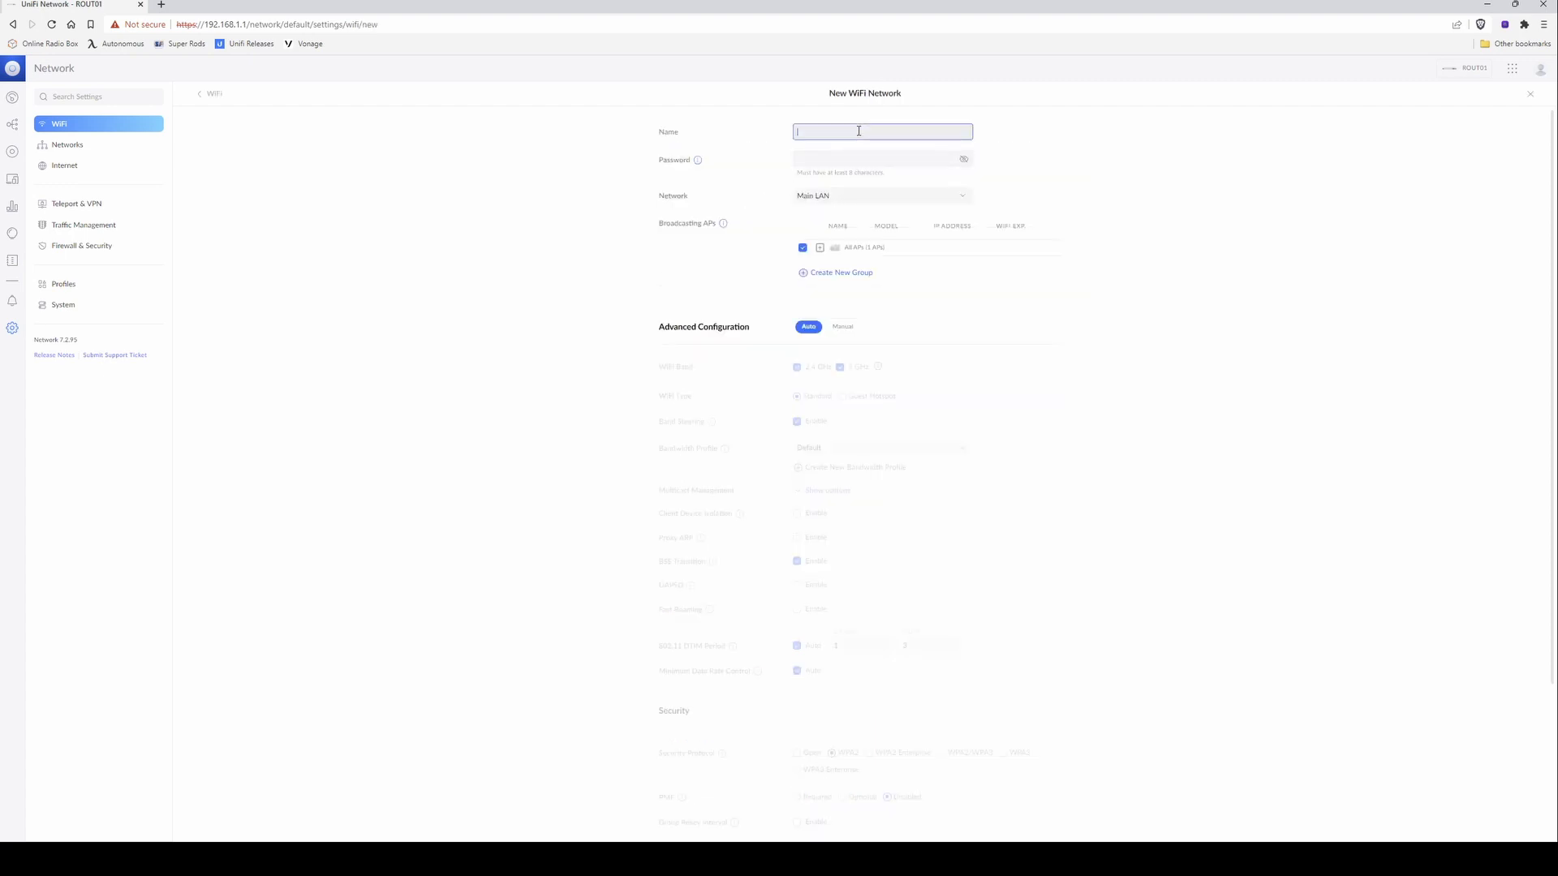
{"action": "type", "text": "Ten-IOT"}
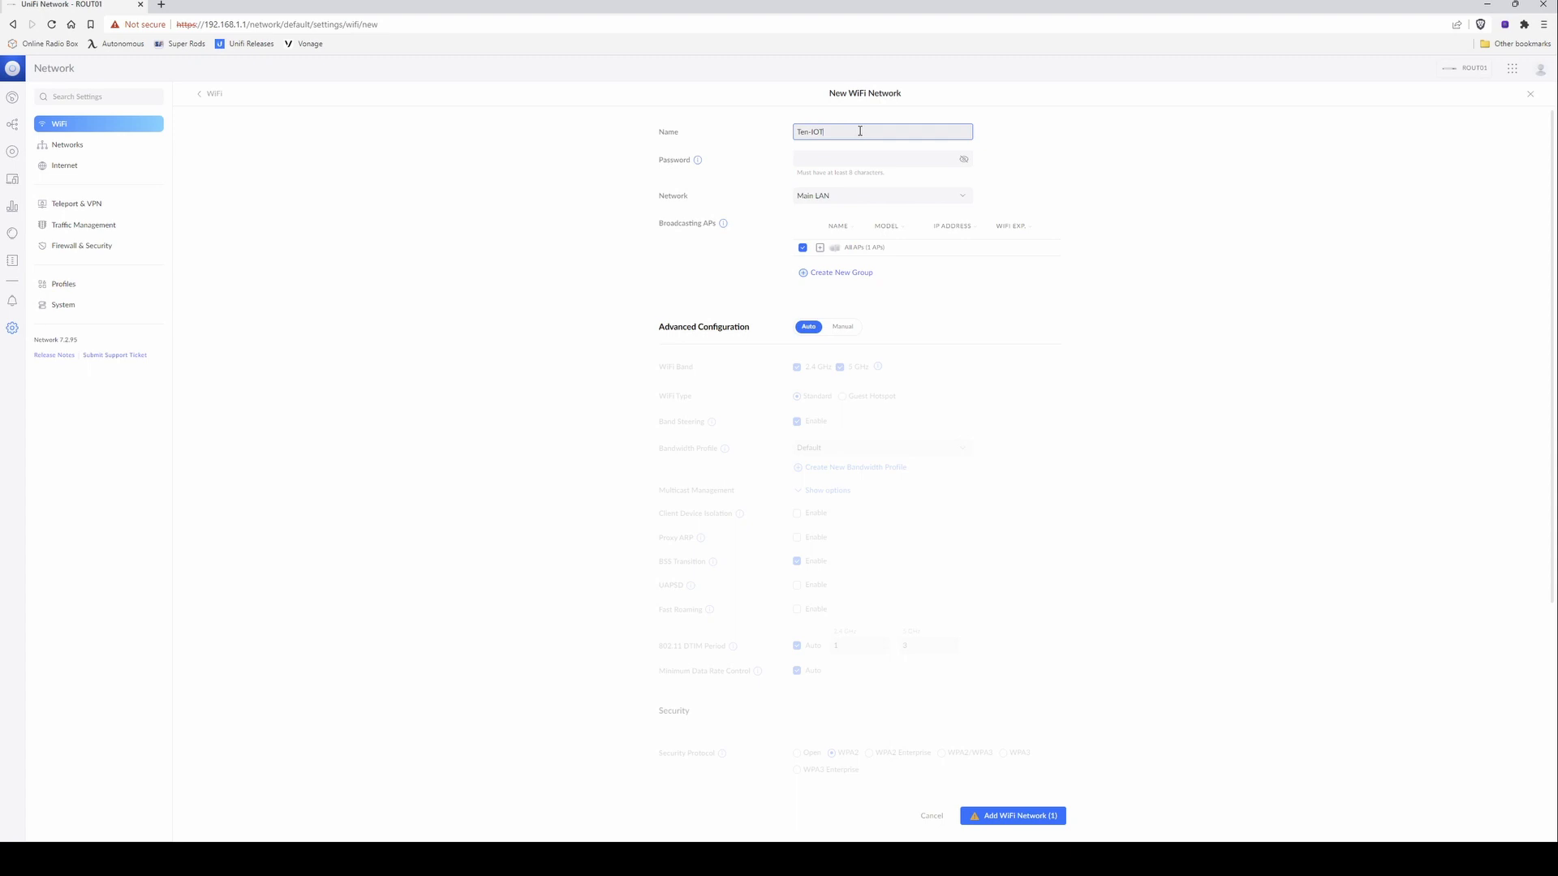
{"action": "left_click", "coordinate": [870, 158]}
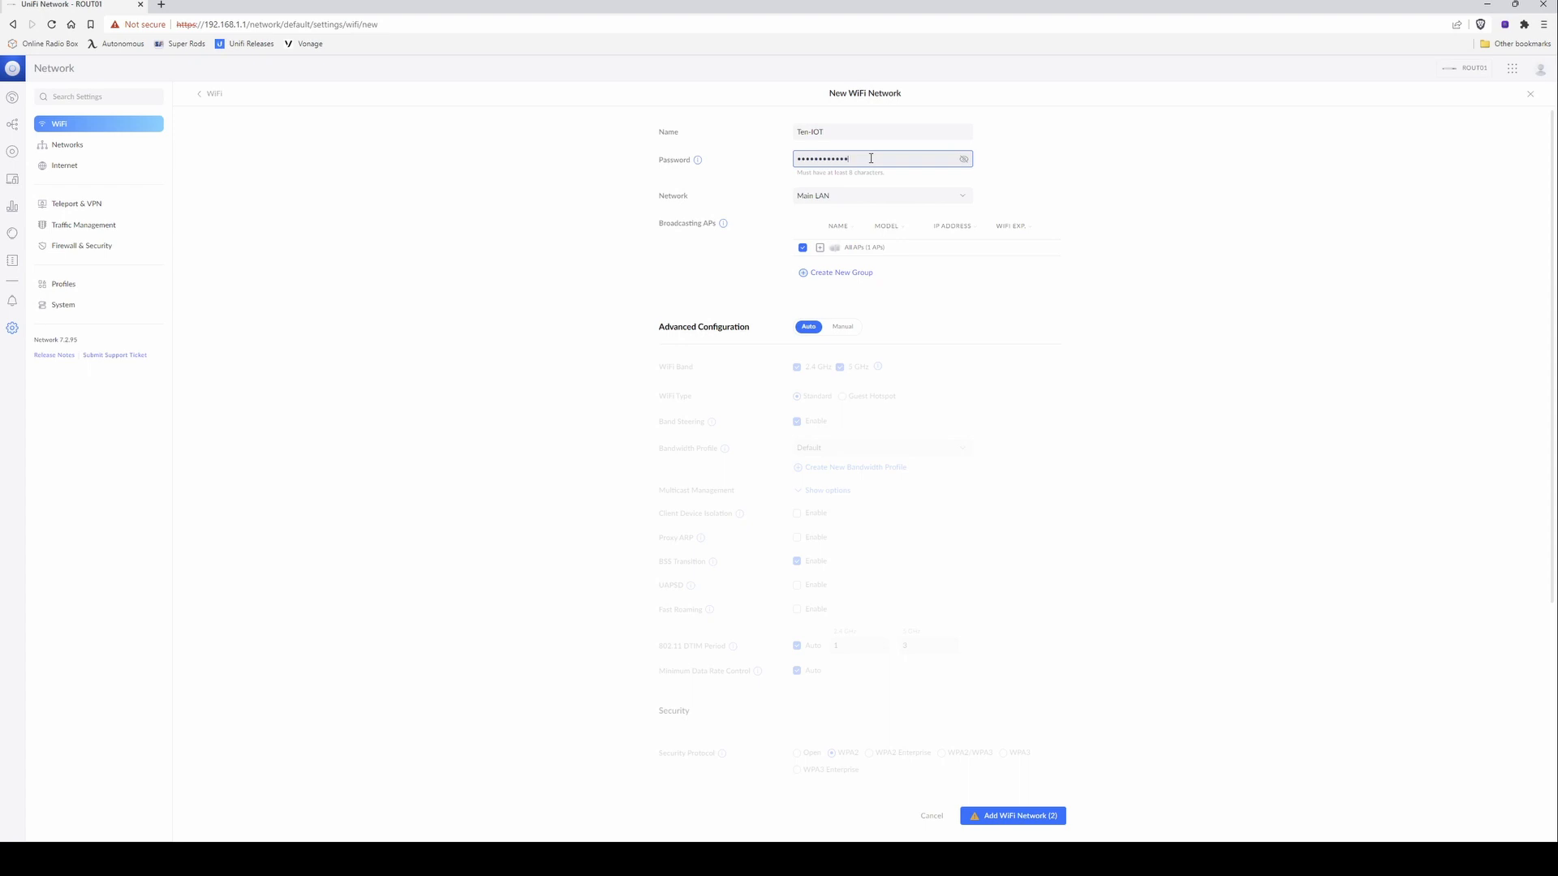
{"action": "left_click", "coordinate": [863, 203]}
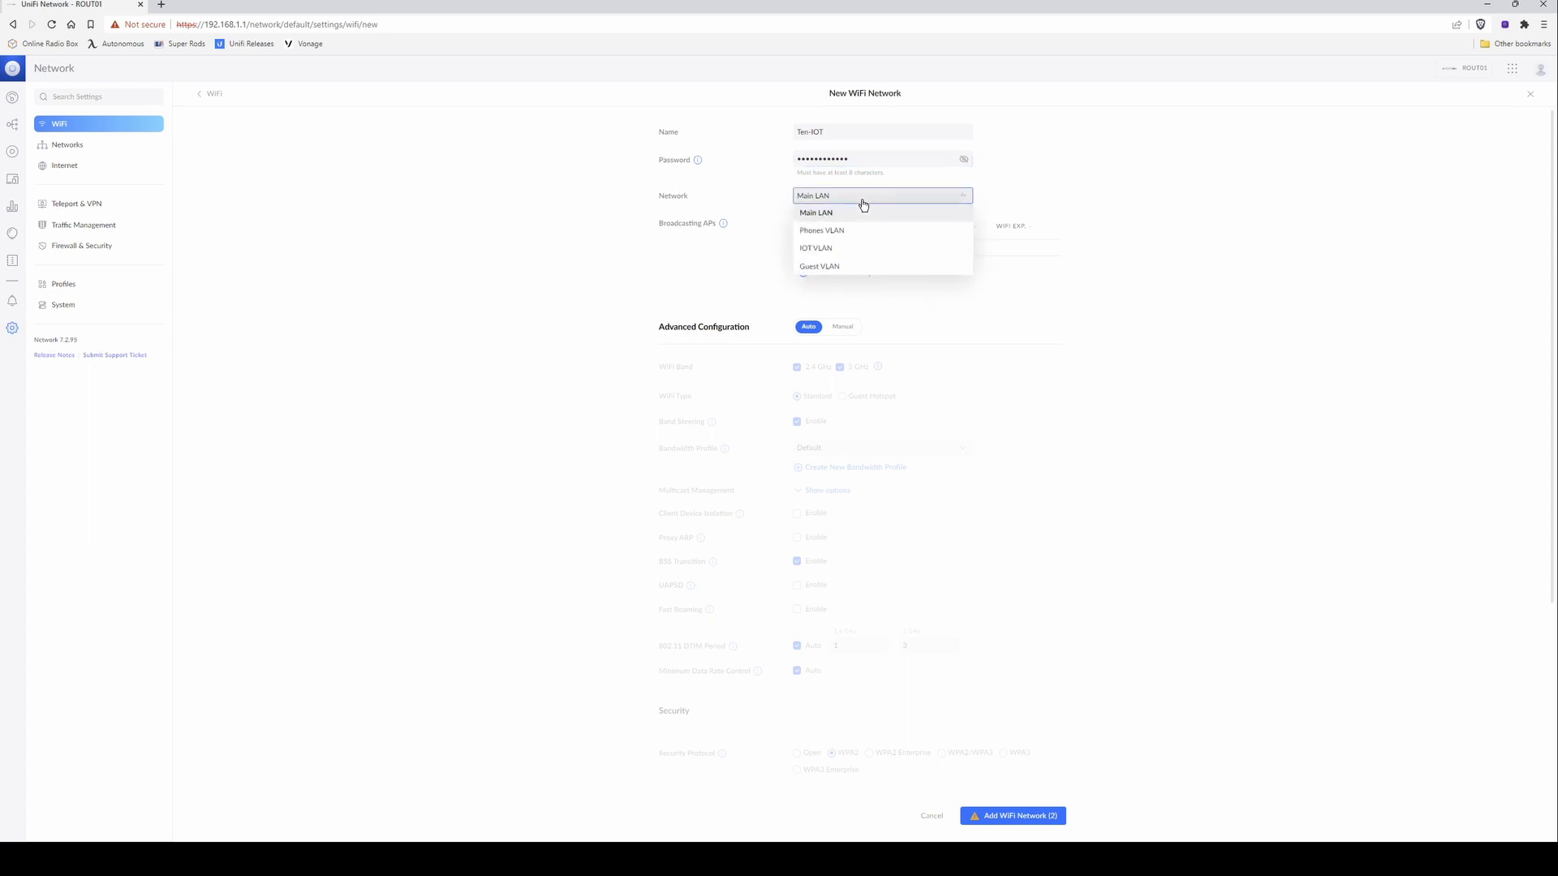
{"action": "left_click", "coordinate": [829, 250]}
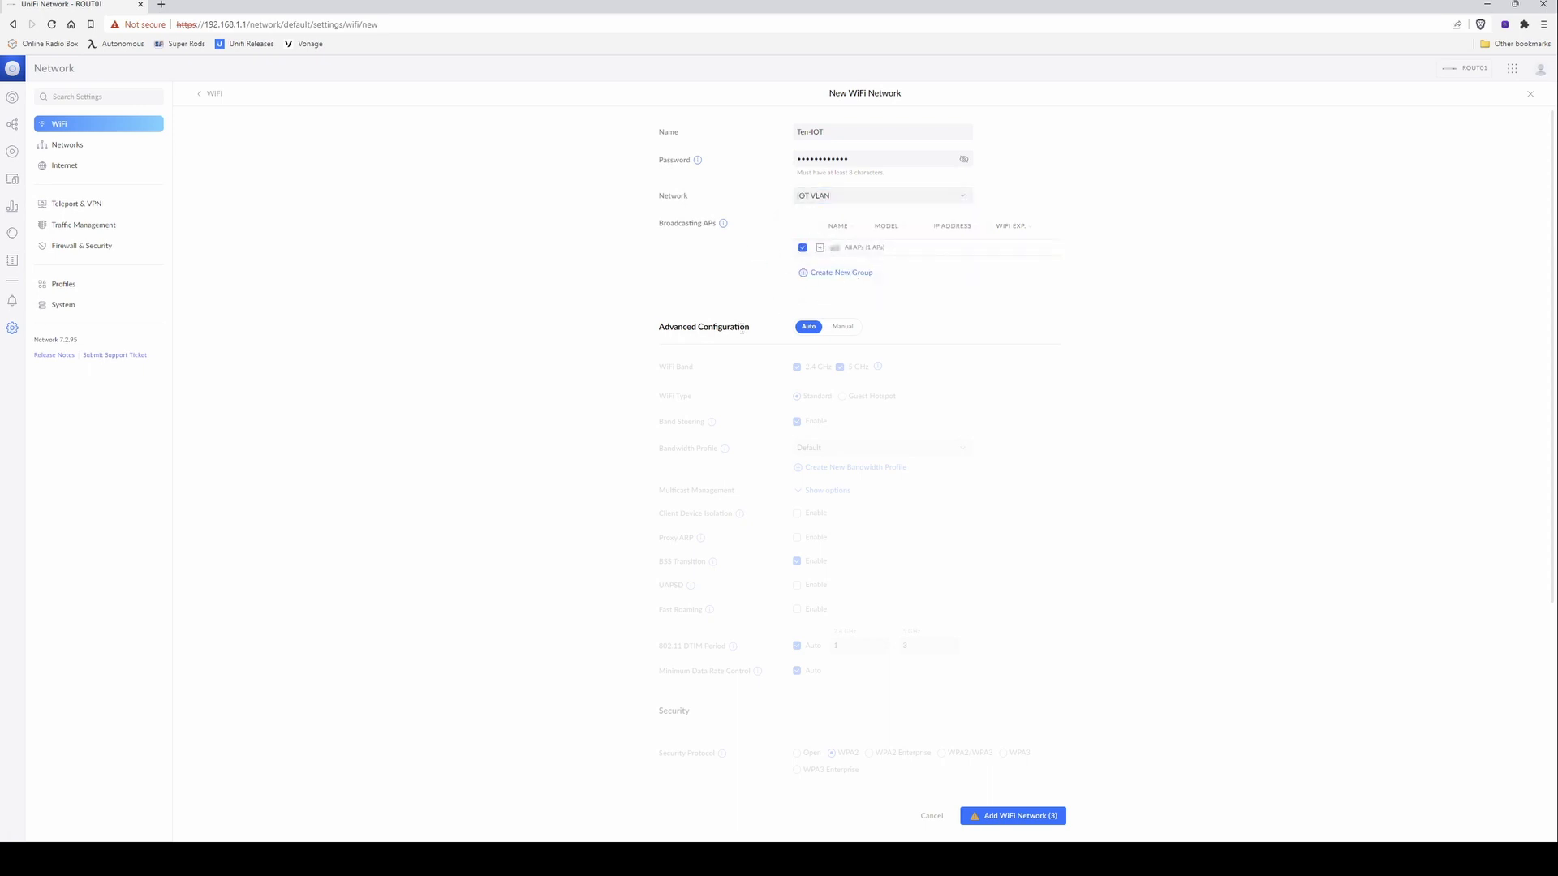
Step: Set Ten-IOT's advanced configuration to Manual, turn off its 5 GHz band and add the WiFi network
{"action": "left_click", "coordinate": [843, 327]}
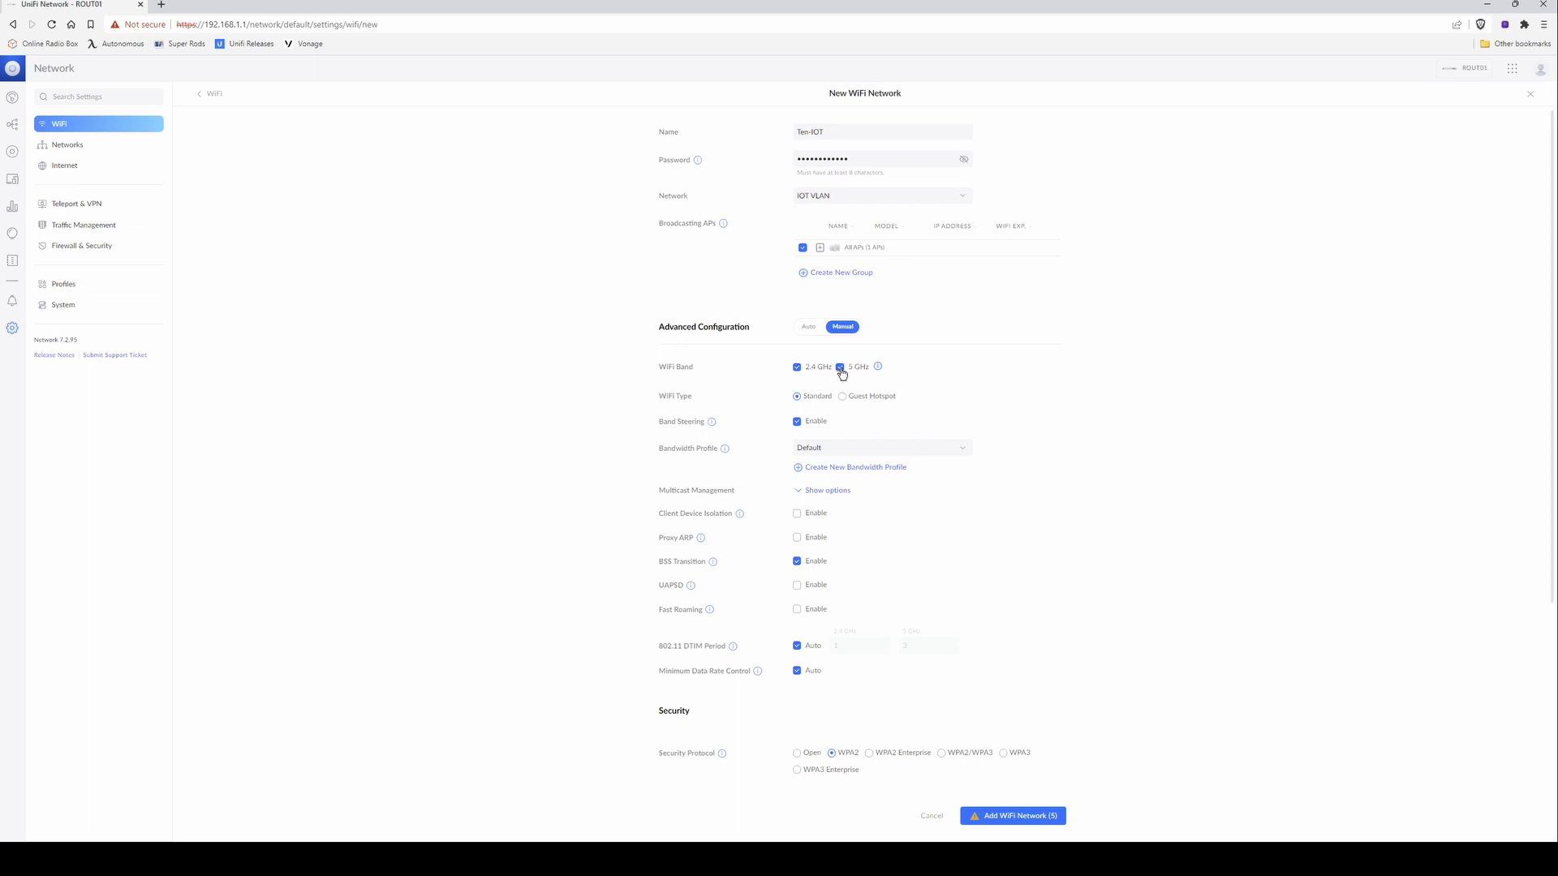
{"action": "left_click", "coordinate": [841, 369]}
{"action": "scroll", "coordinate": [954, 708], "scroll_direction": "down", "scroll_amount": 3}
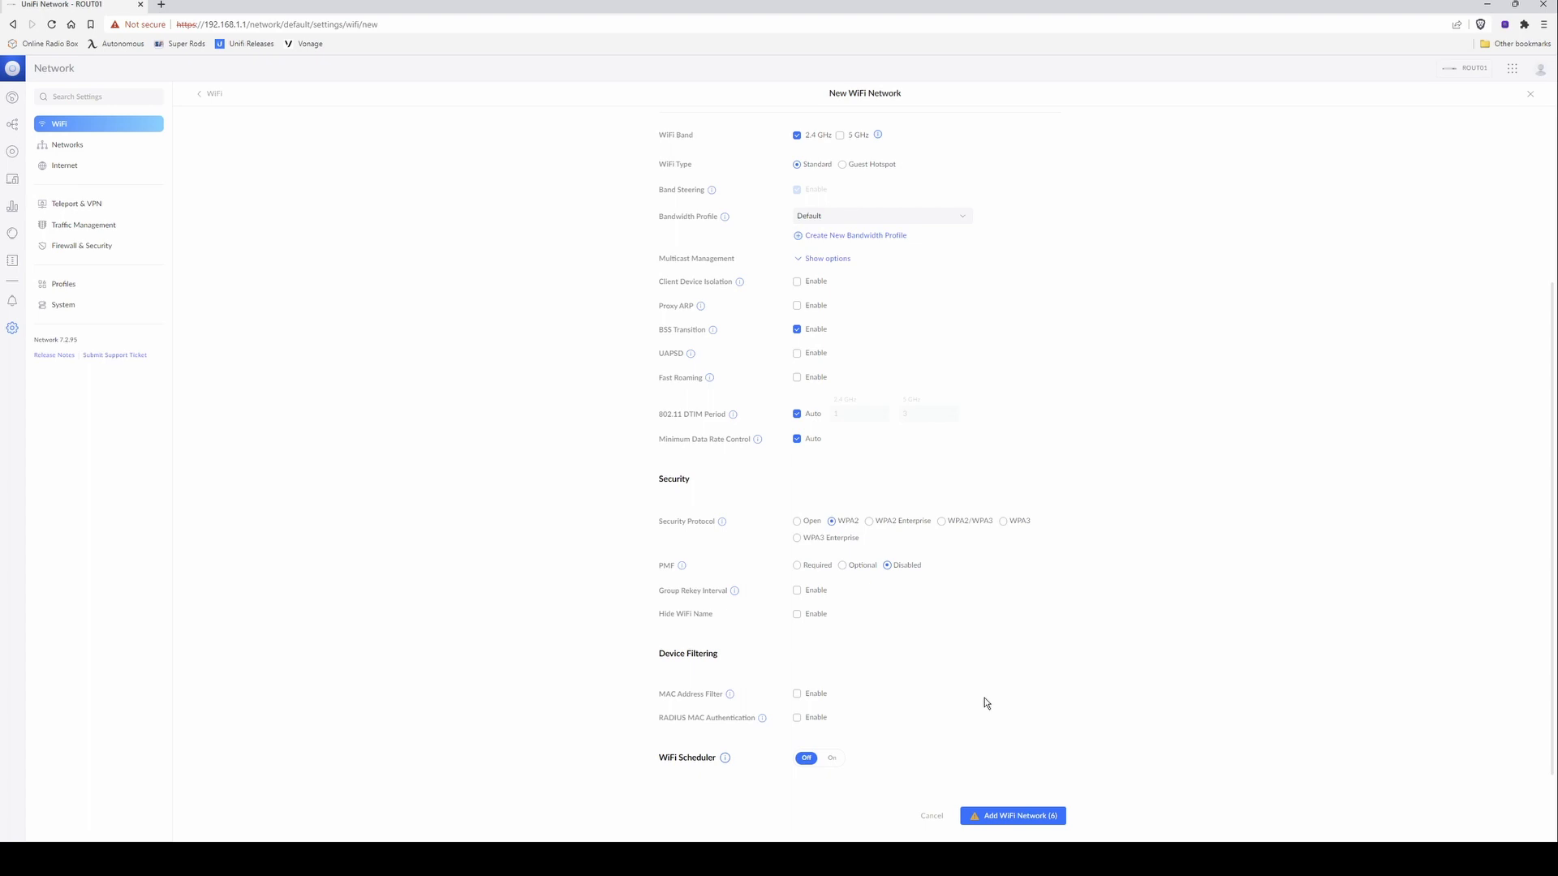
{"action": "left_click", "coordinate": [1022, 817]}
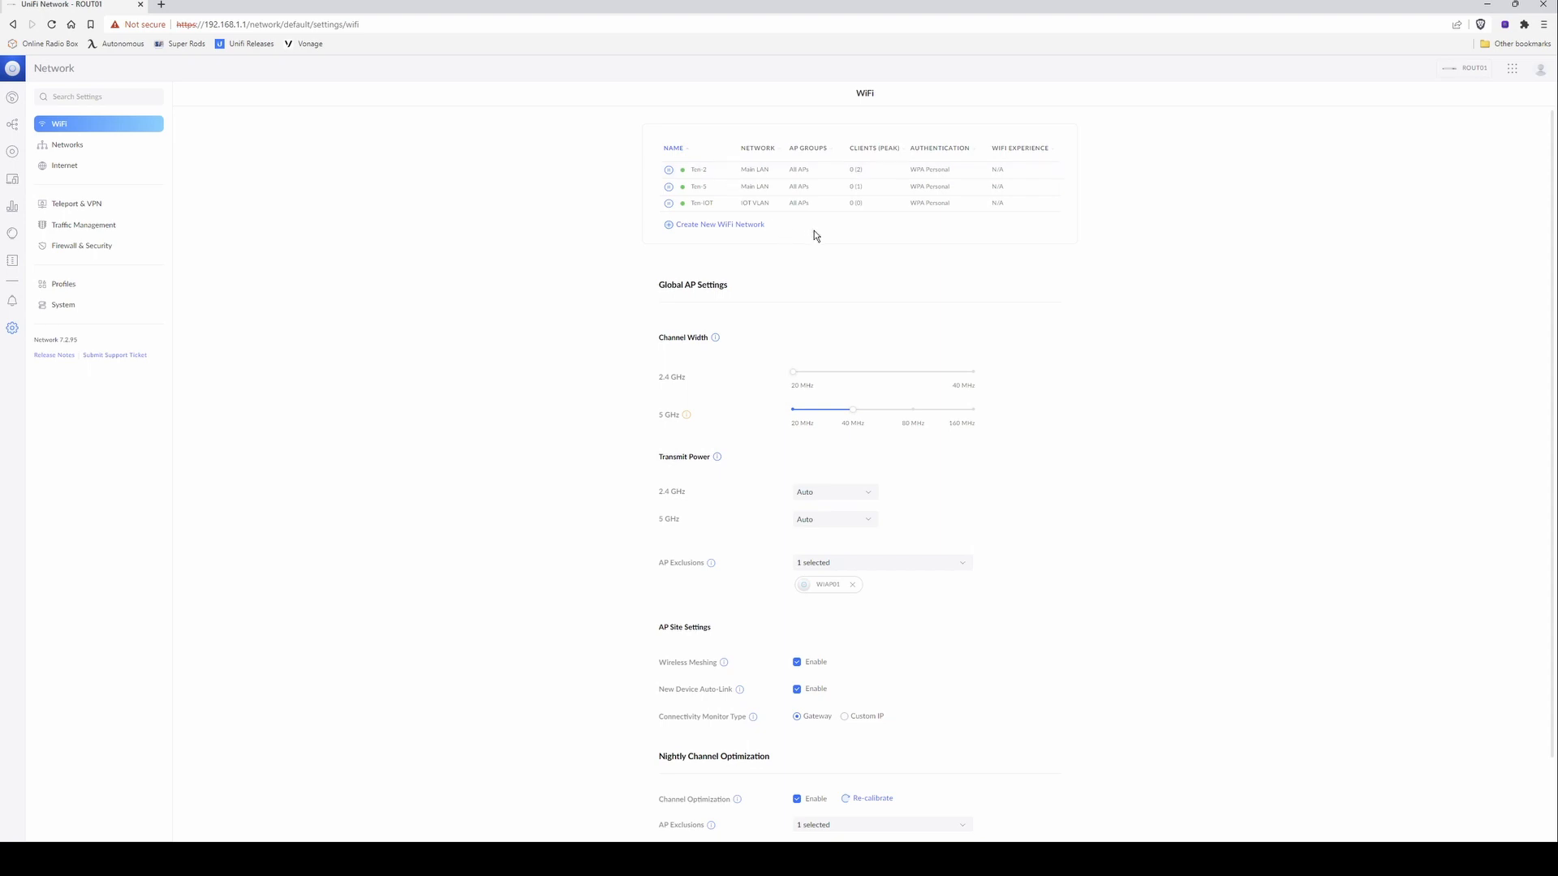
Step: Start a new WiFi network named Ten-Guest, enter its WiFi password and assign it to the Guest VLAN network
{"action": "left_click", "coordinate": [714, 229]}
{"action": "left_click", "coordinate": [852, 131]}
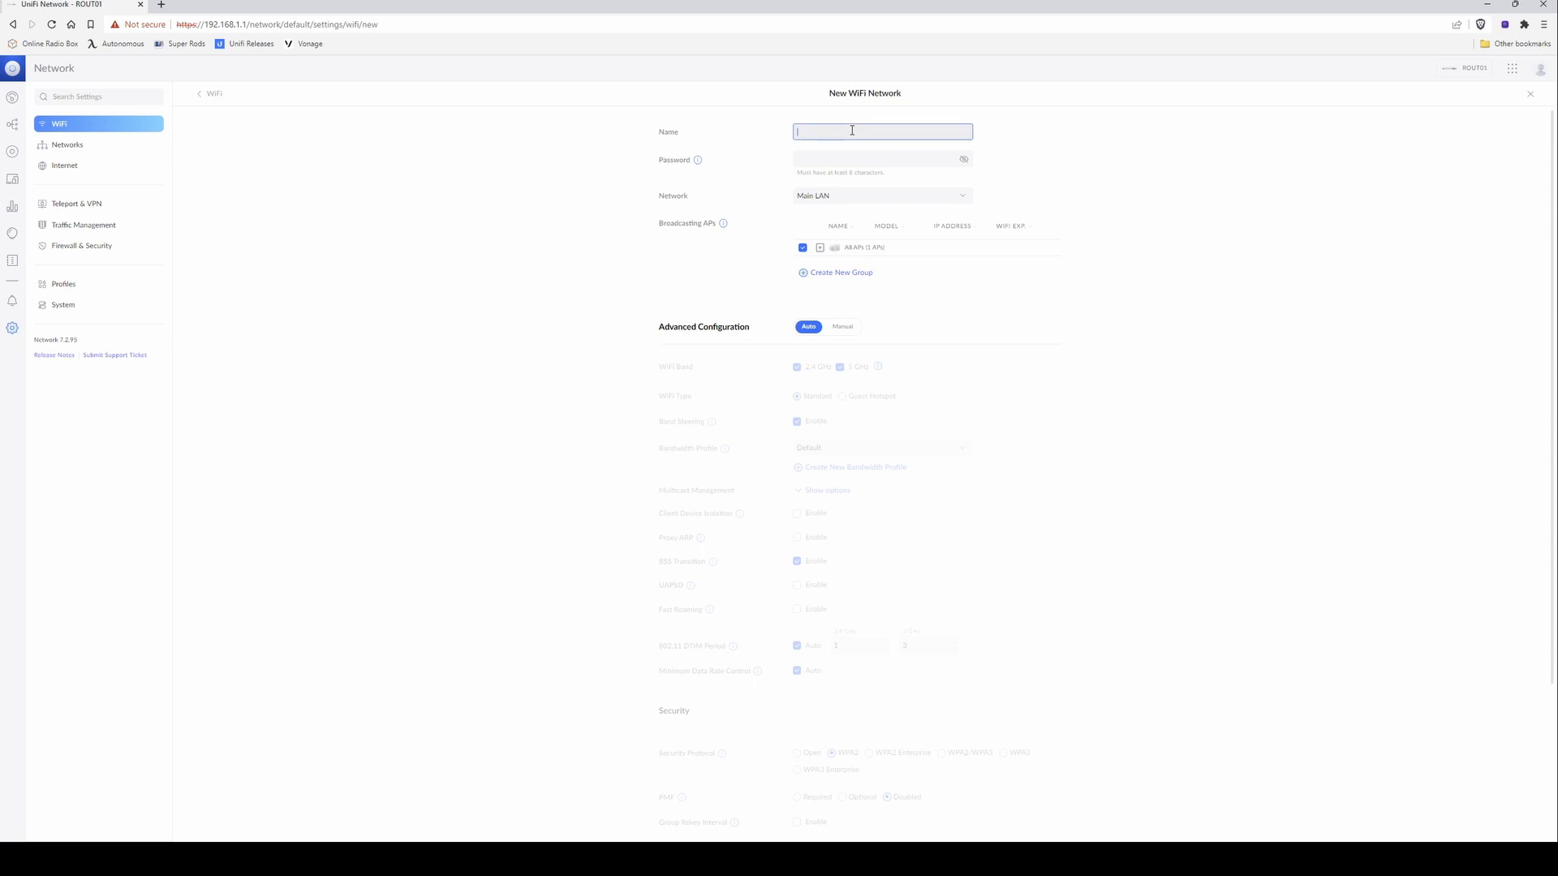
{"action": "type", "text": "Ten-Guest"}
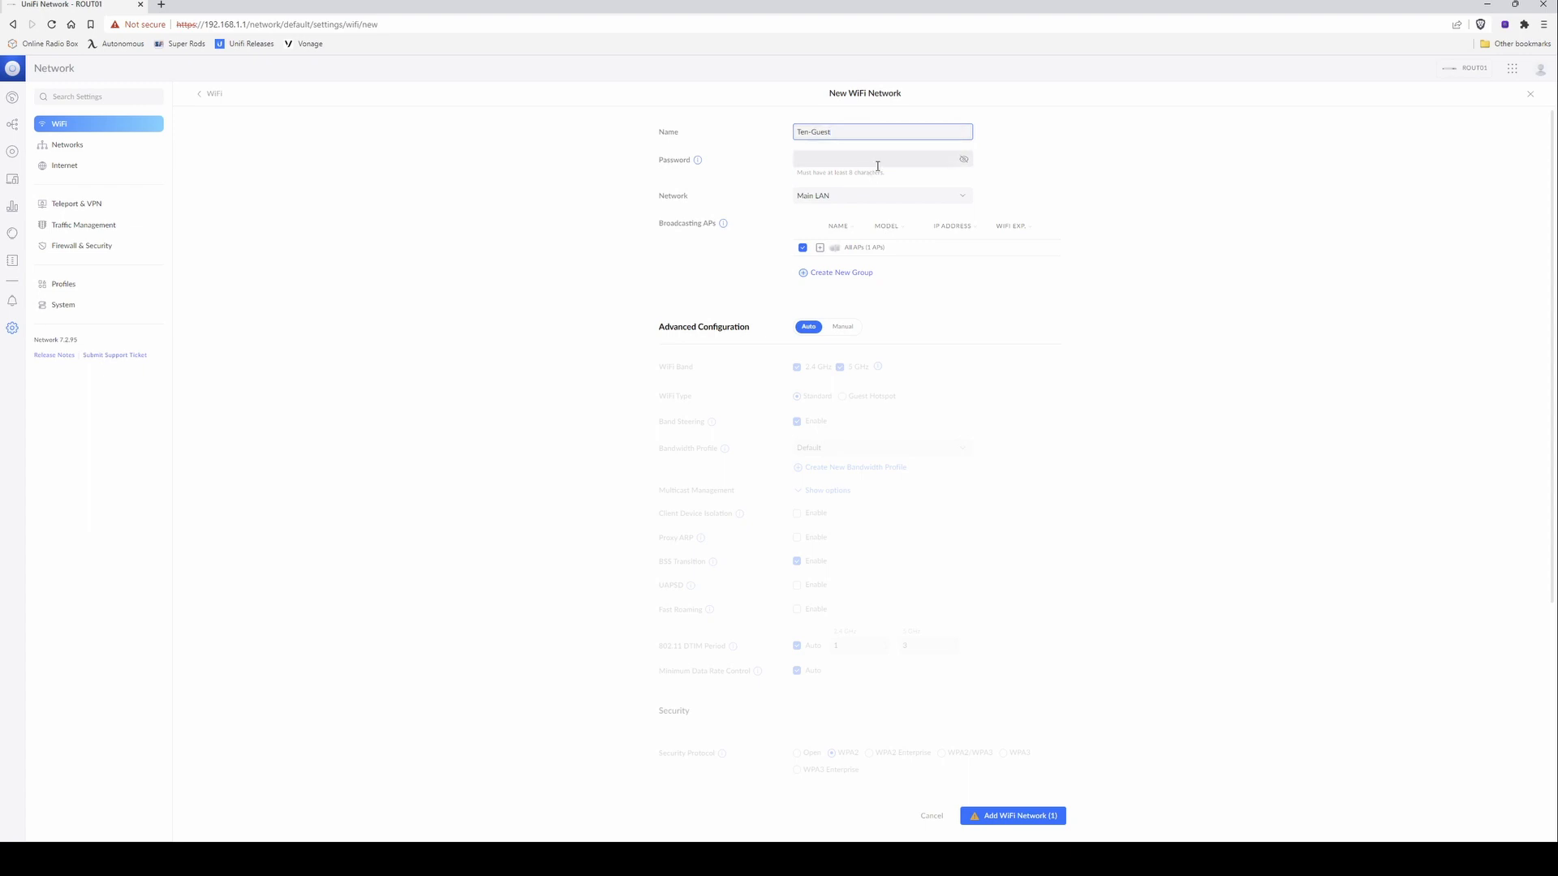
{"action": "left_click", "coordinate": [877, 167]}
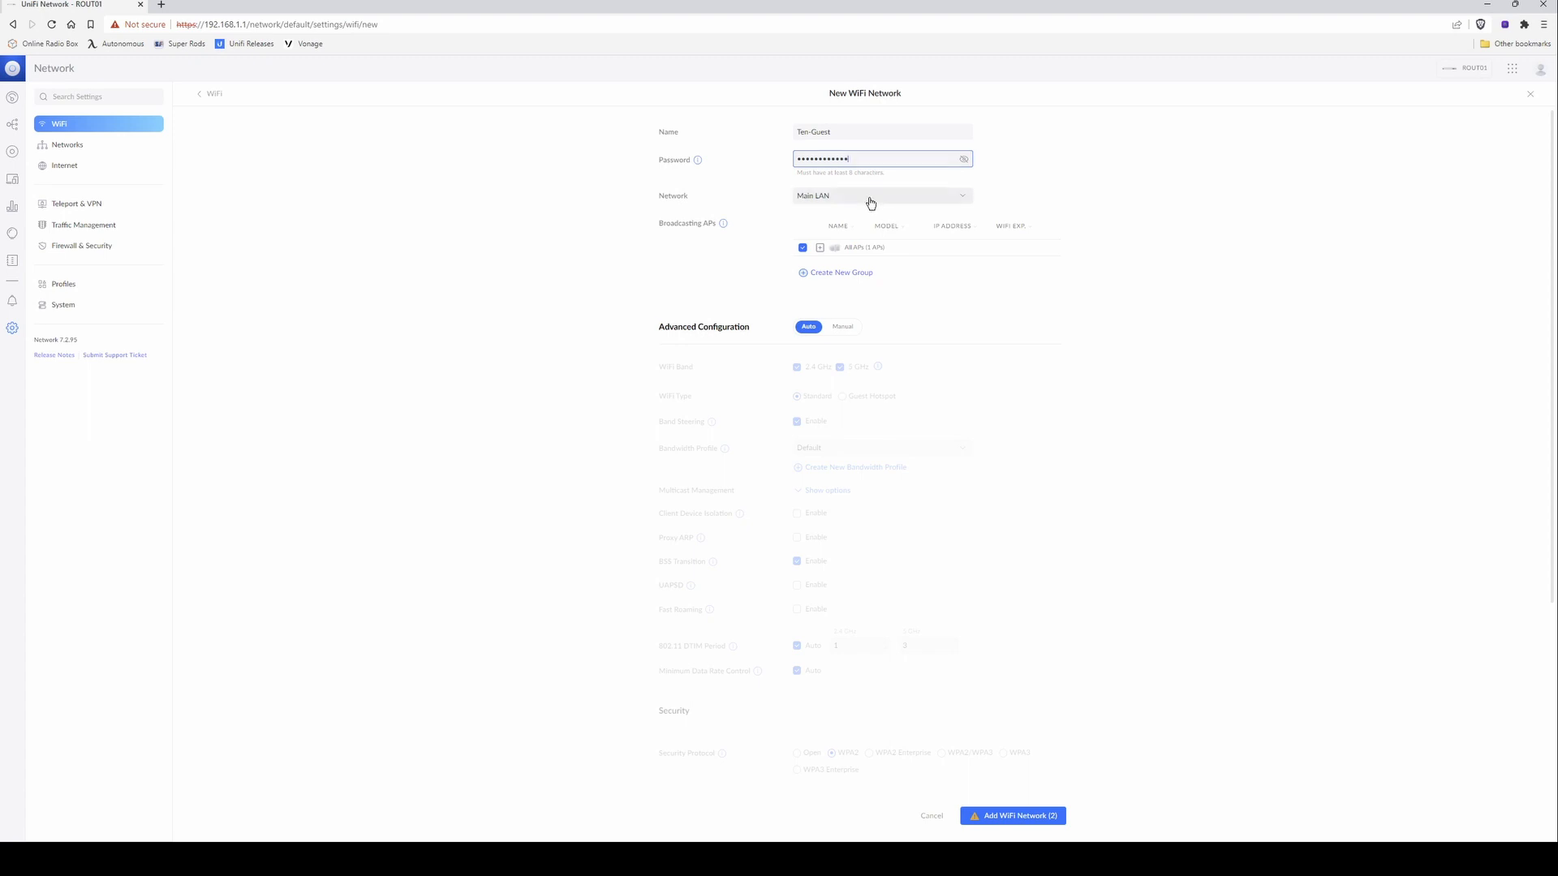
{"action": "left_click", "coordinate": [871, 202]}
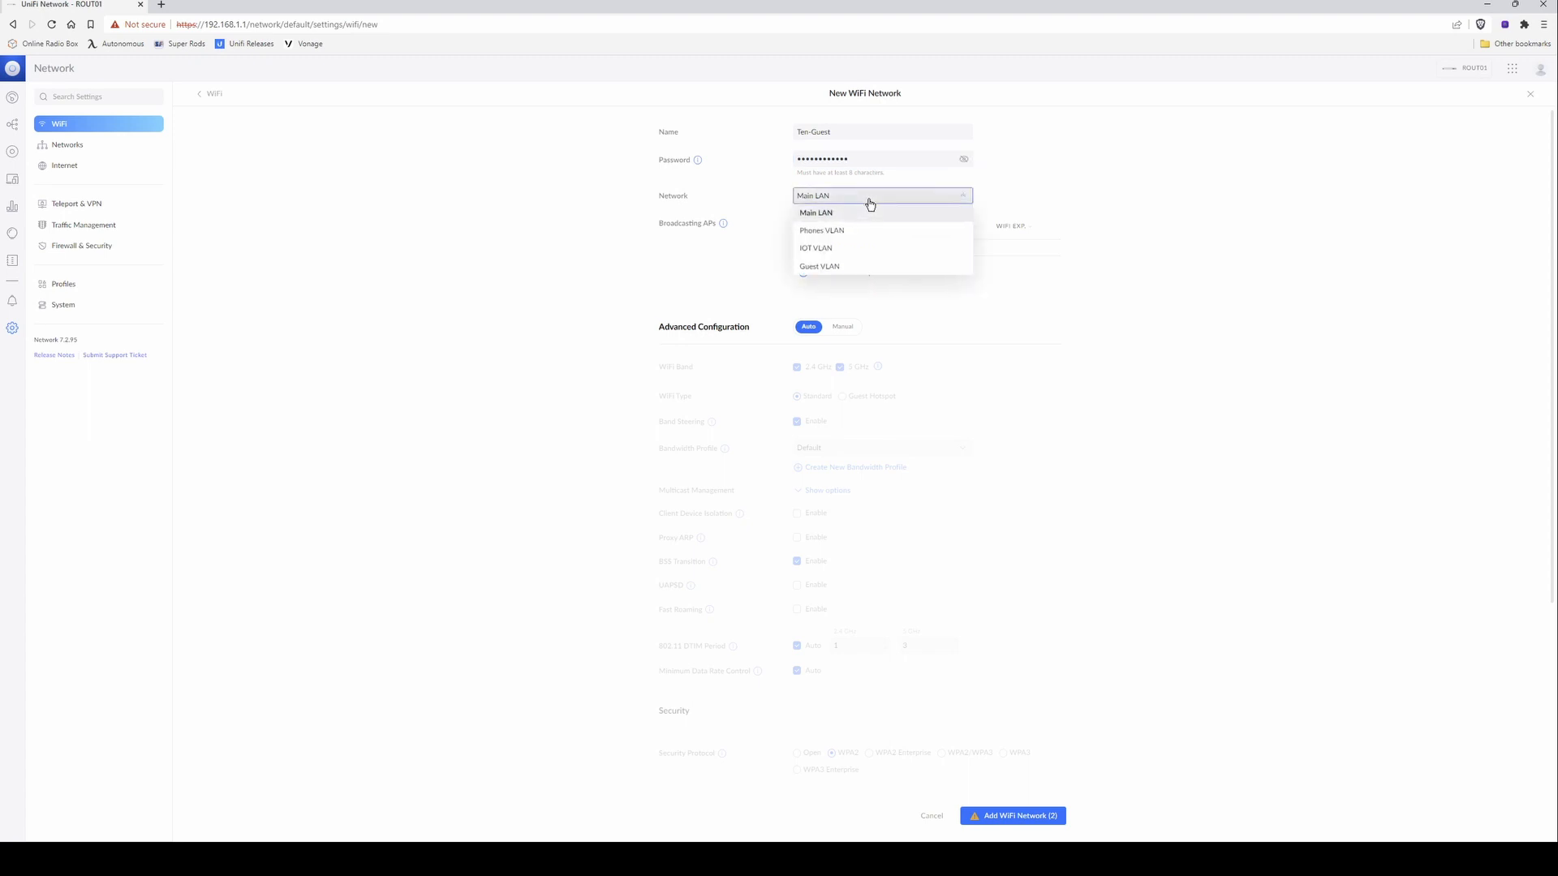
{"action": "left_click", "coordinate": [842, 271]}
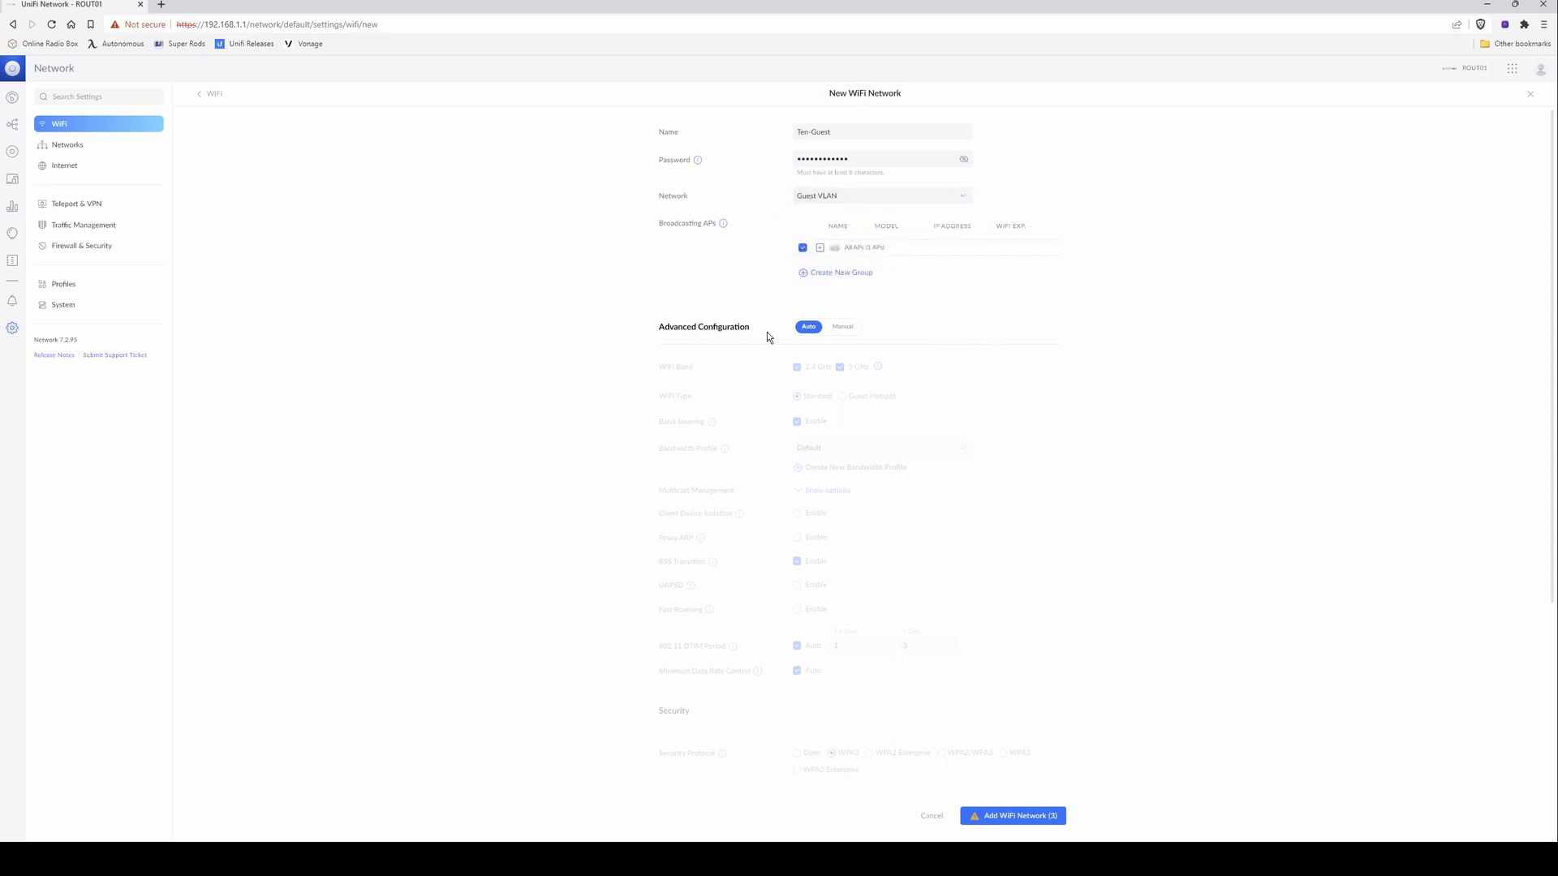
Step: Set Ten-Guest's advanced configuration to Manual, turn off its 5 GHz band and add the WiFi network
{"action": "left_click", "coordinate": [847, 331]}
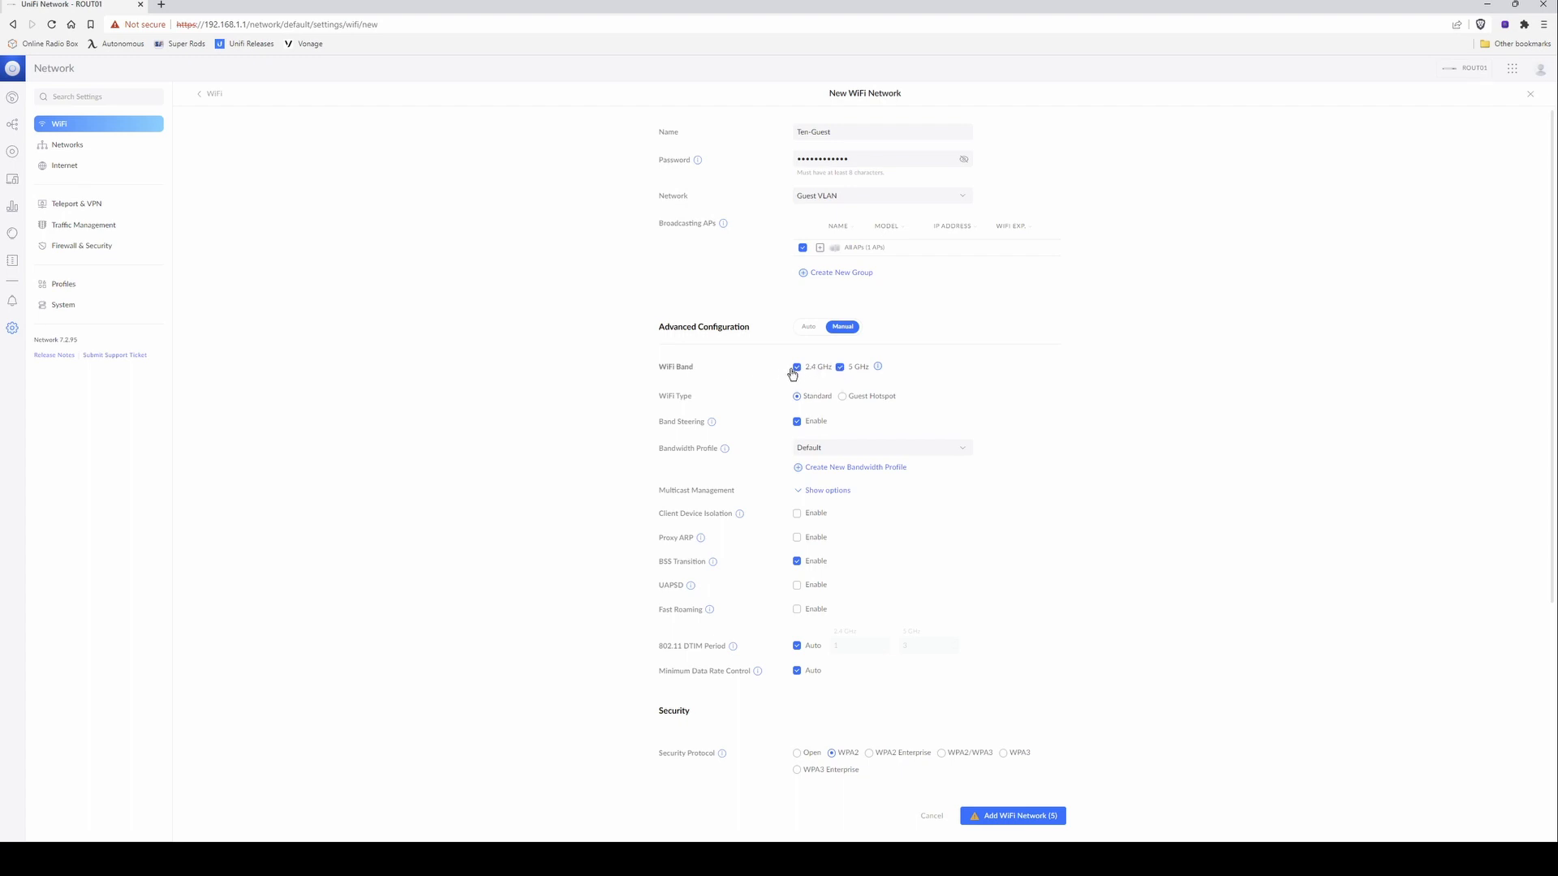
{"action": "left_click", "coordinate": [840, 368]}
{"action": "scroll", "coordinate": [889, 507], "scroll_direction": "down", "scroll_amount": 1}
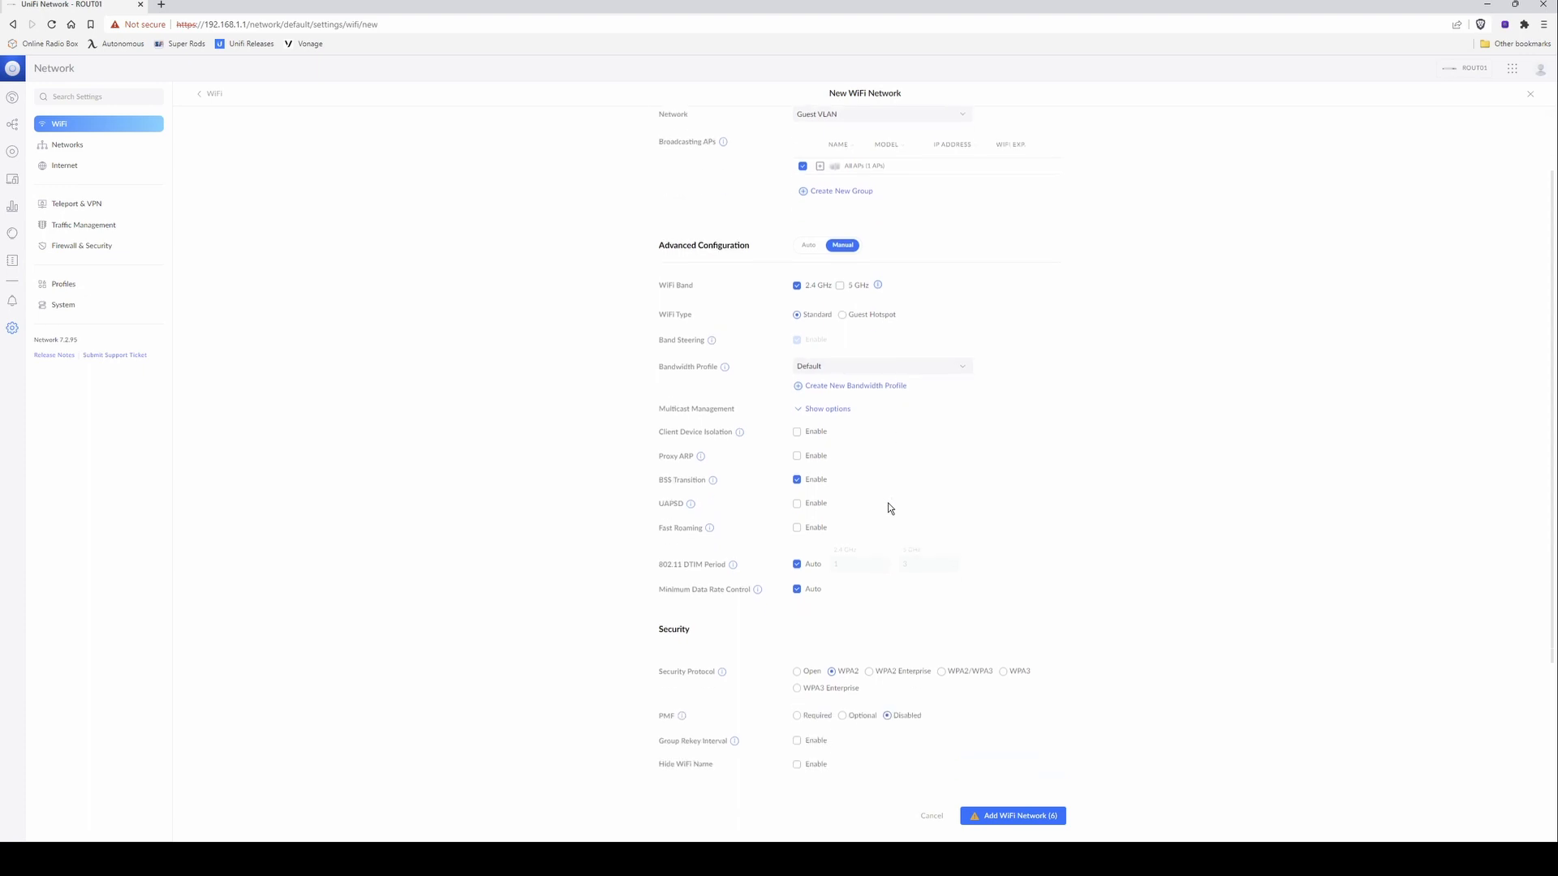
{"action": "scroll", "coordinate": [887, 503], "scroll_direction": "down", "scroll_amount": 2}
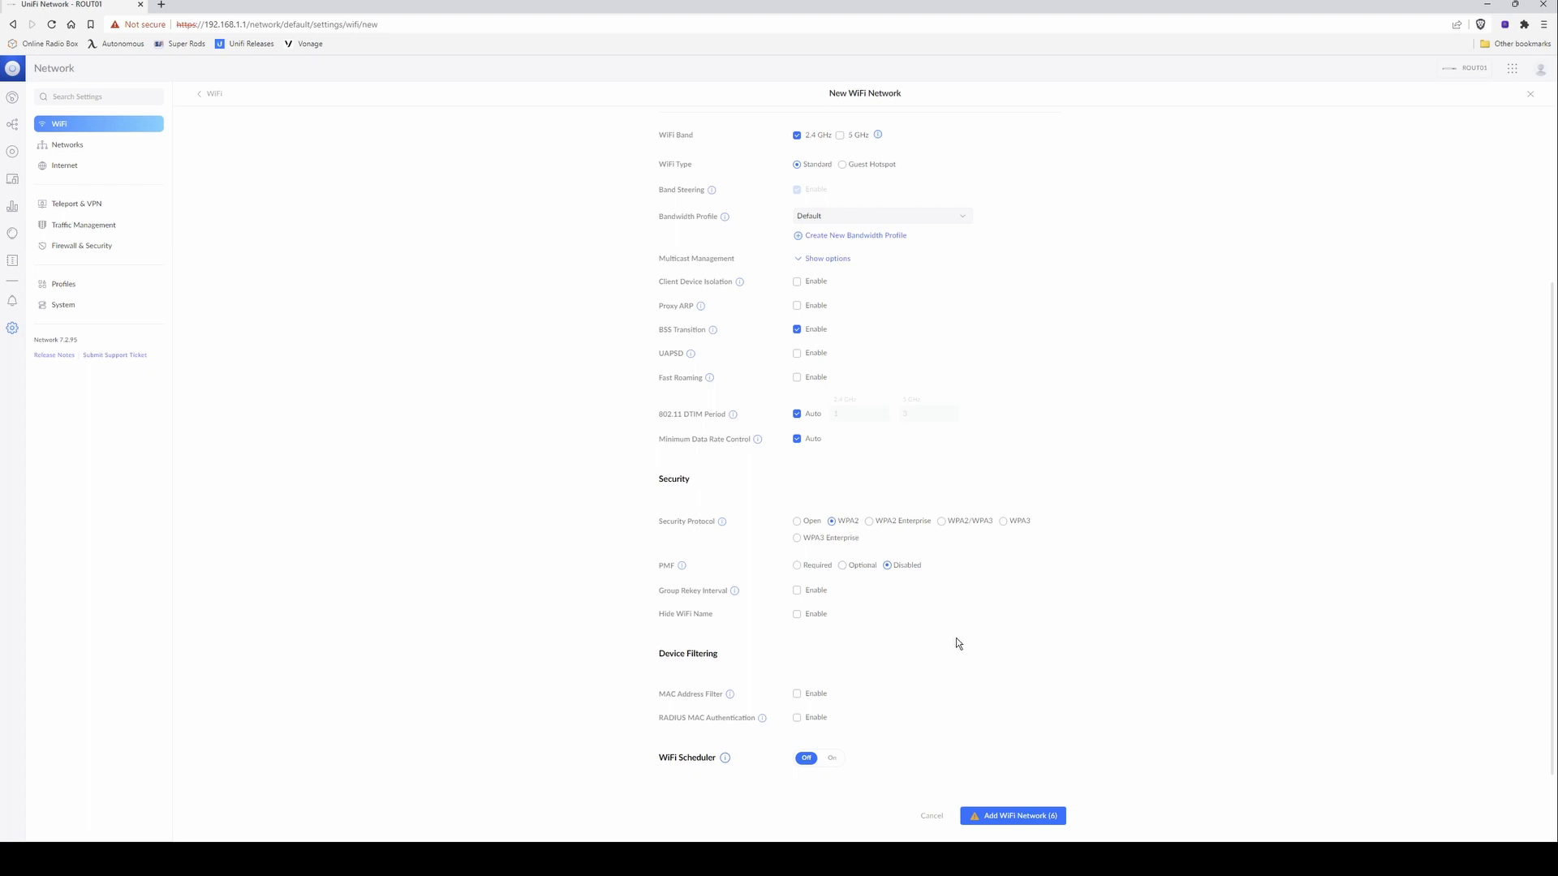
{"action": "left_click", "coordinate": [1024, 821]}
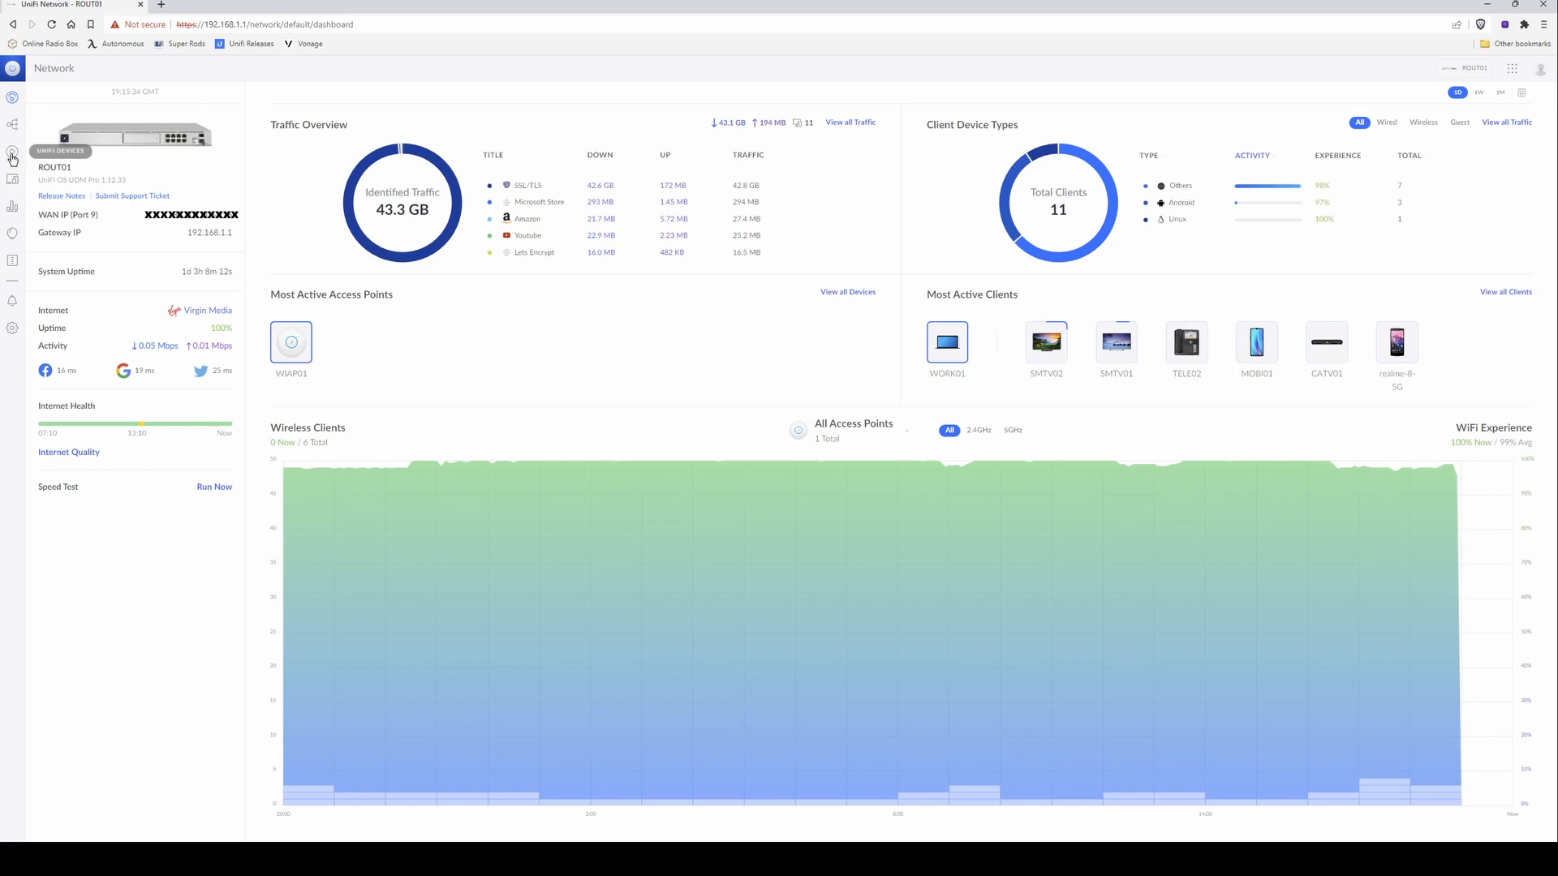
Step: Open port management for the switch SWIT01 and apply the Phones VLAN port profile to port 22
{"action": "left_click", "coordinate": [12, 154]}
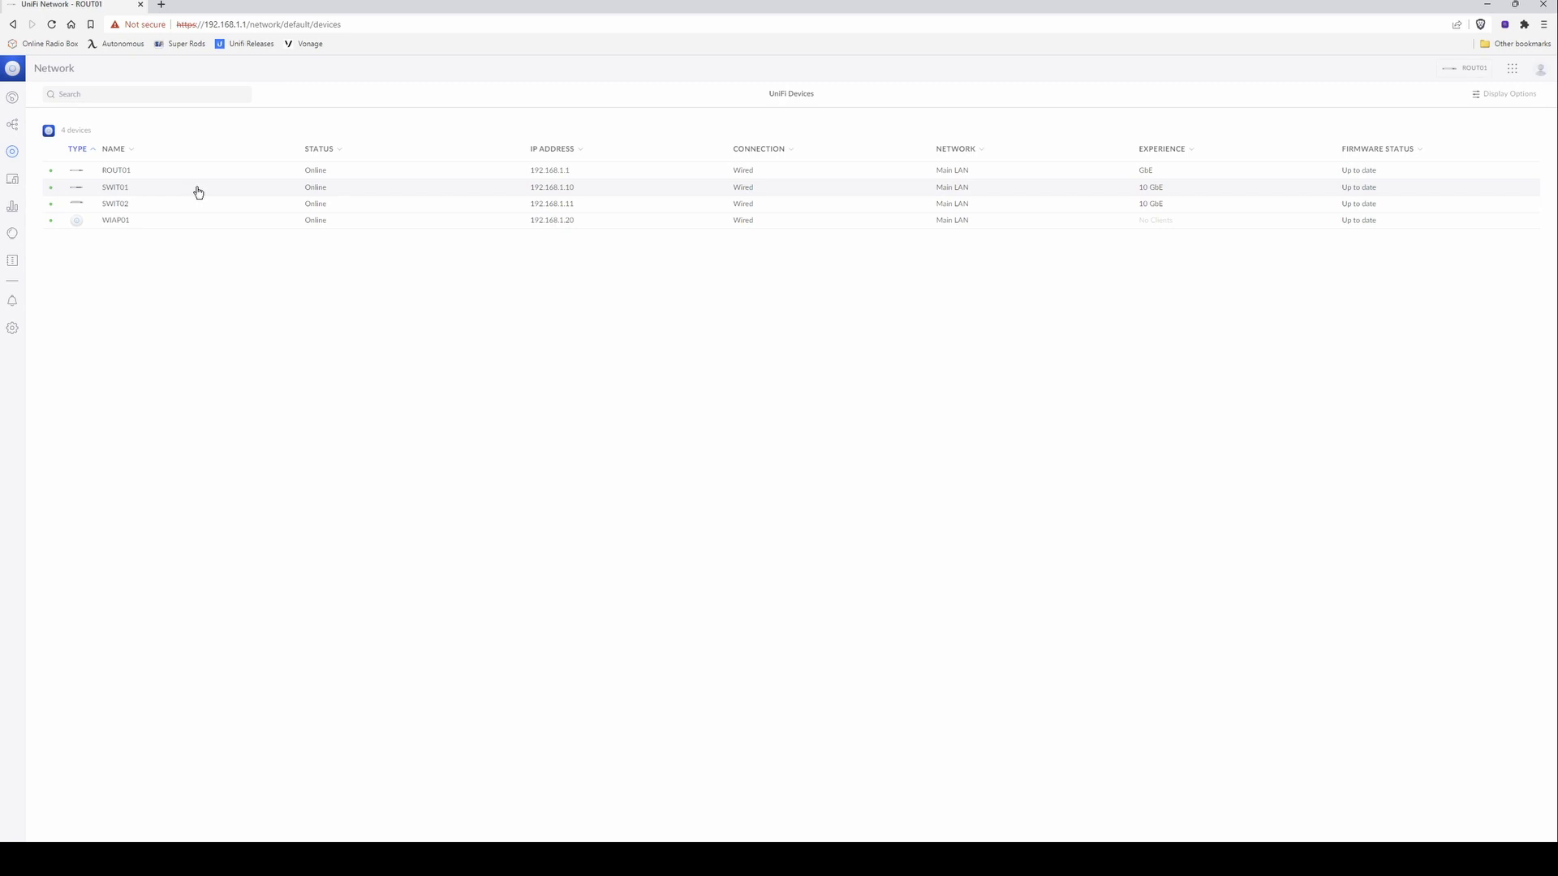
{"action": "left_click", "coordinate": [198, 191]}
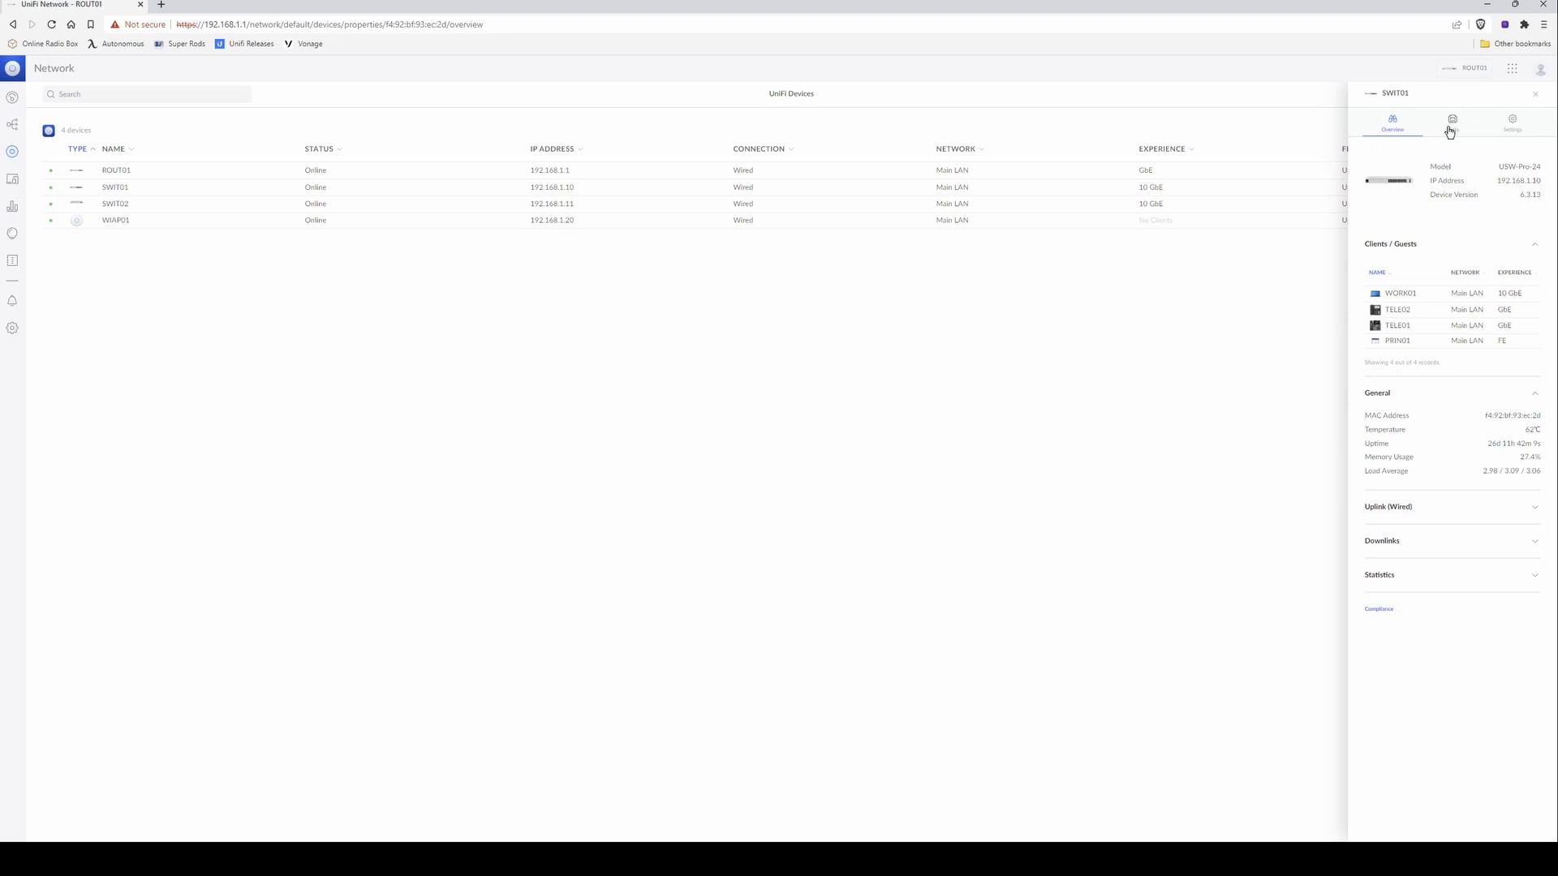
{"action": "left_click", "coordinate": [1451, 130]}
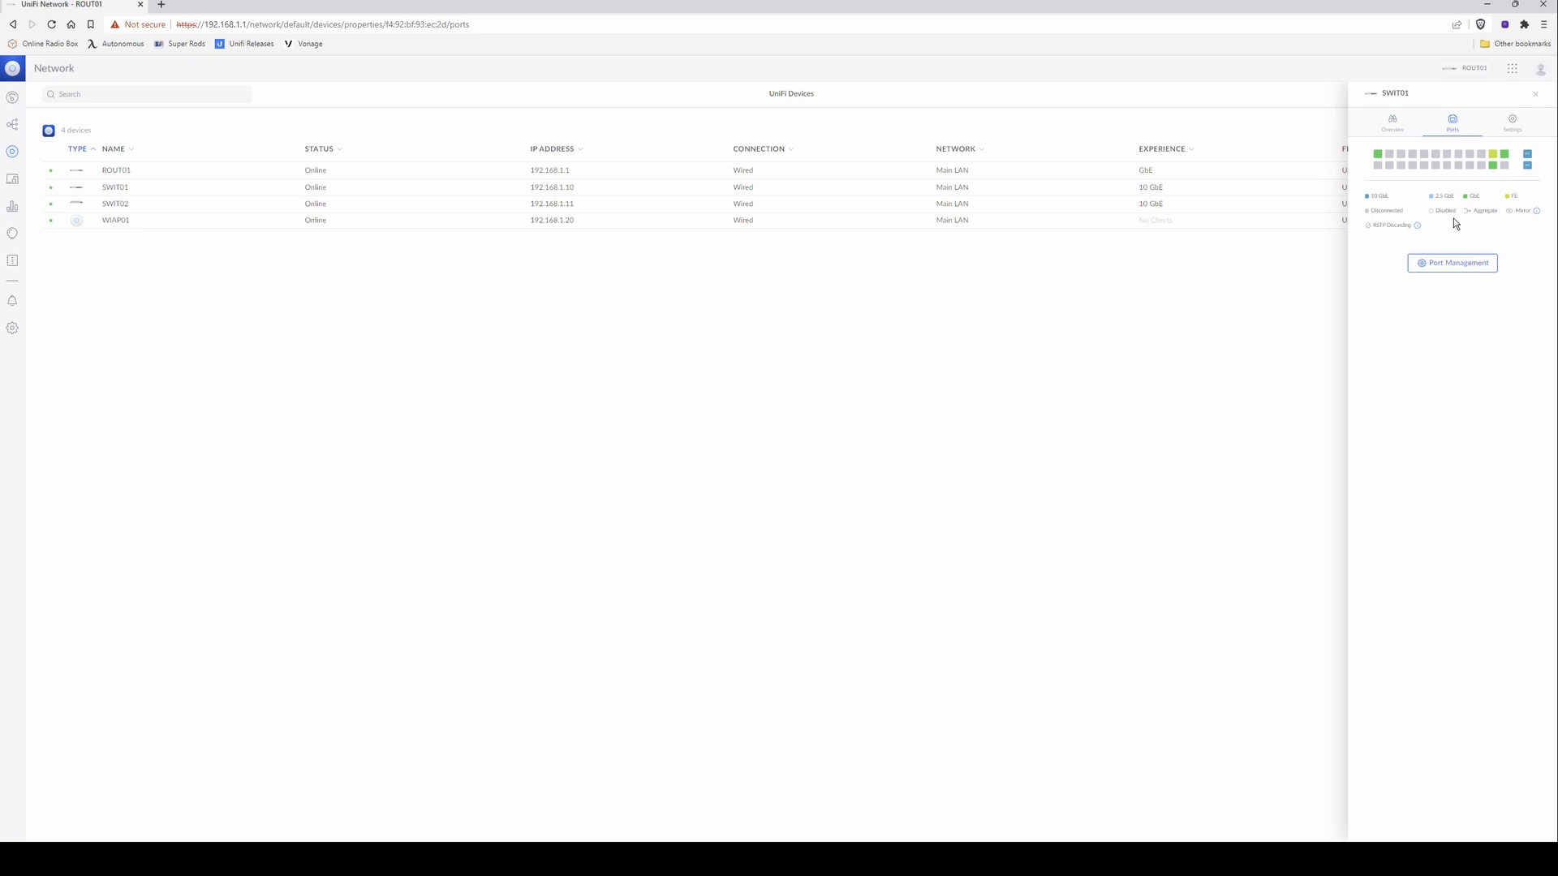
{"action": "left_click", "coordinate": [1461, 266]}
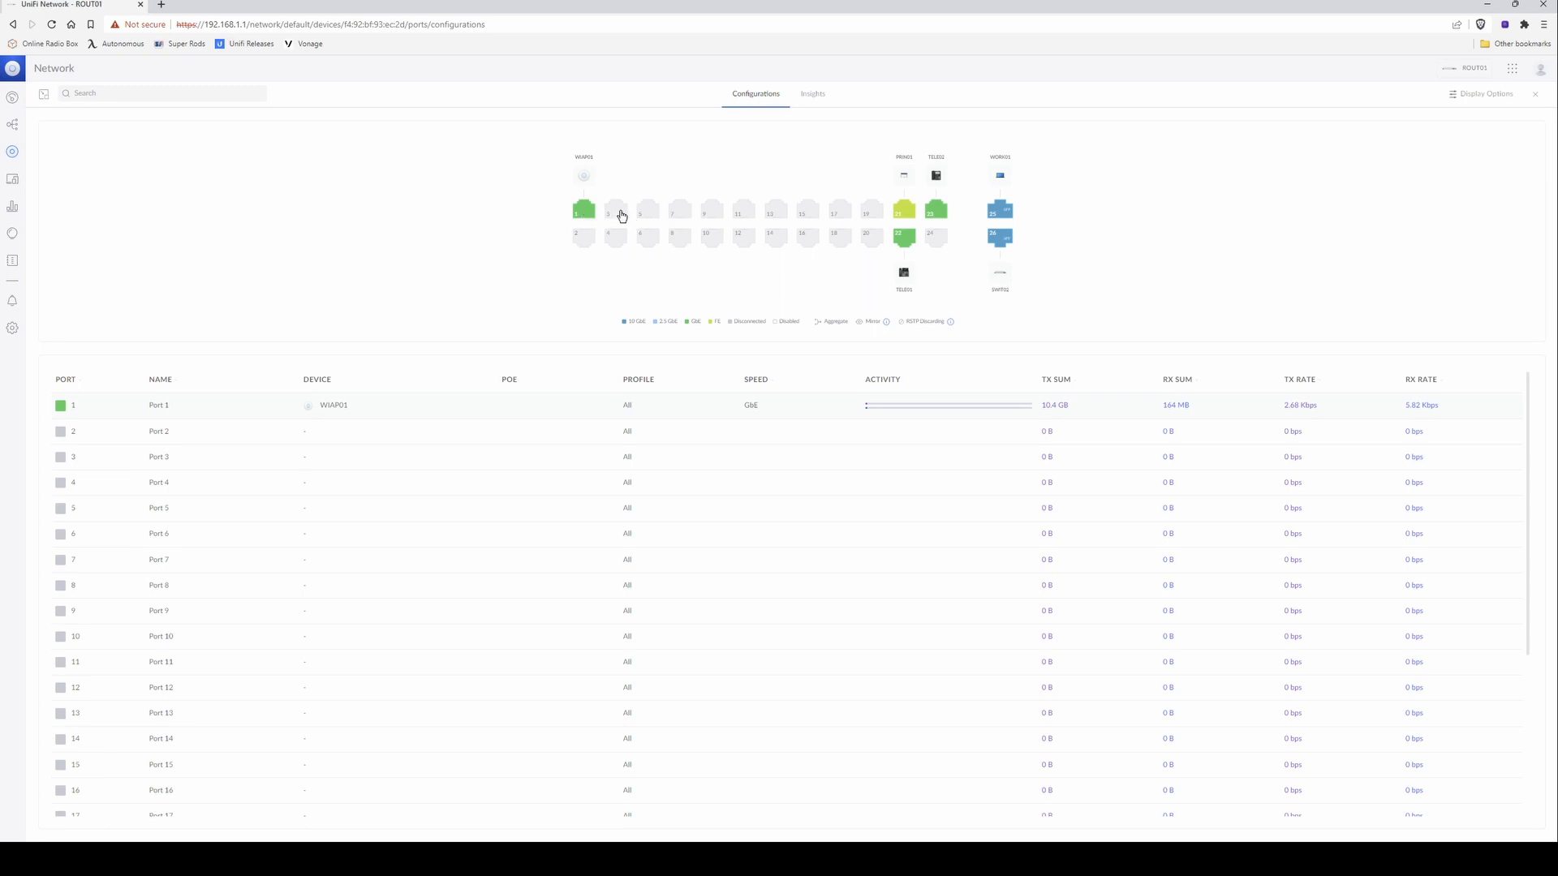
{"action": "left_click", "coordinate": [907, 240]}
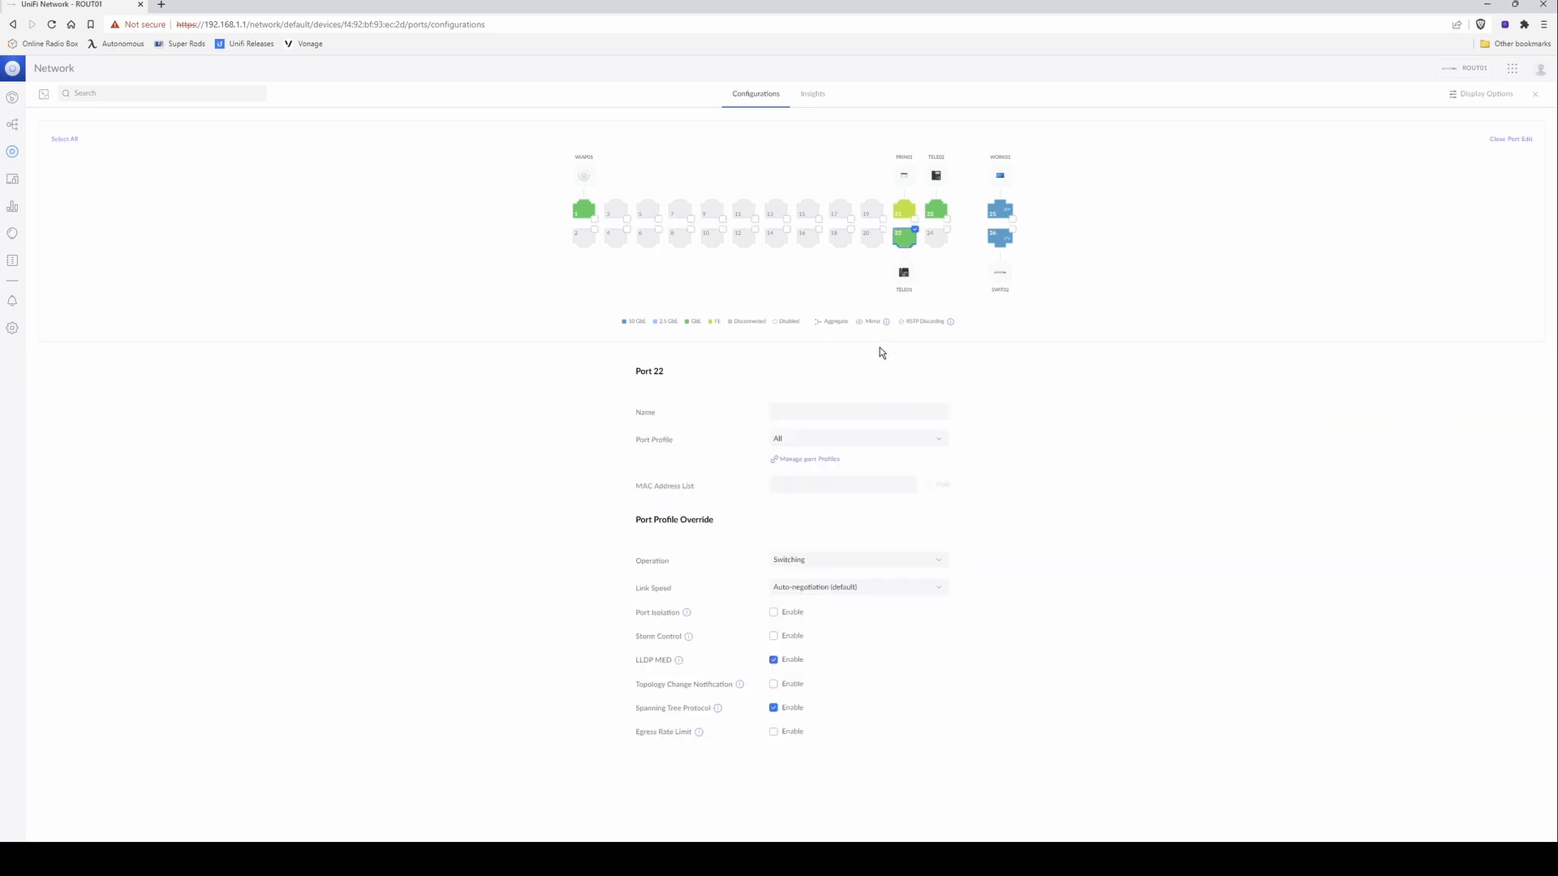
{"action": "left_click", "coordinate": [821, 442]}
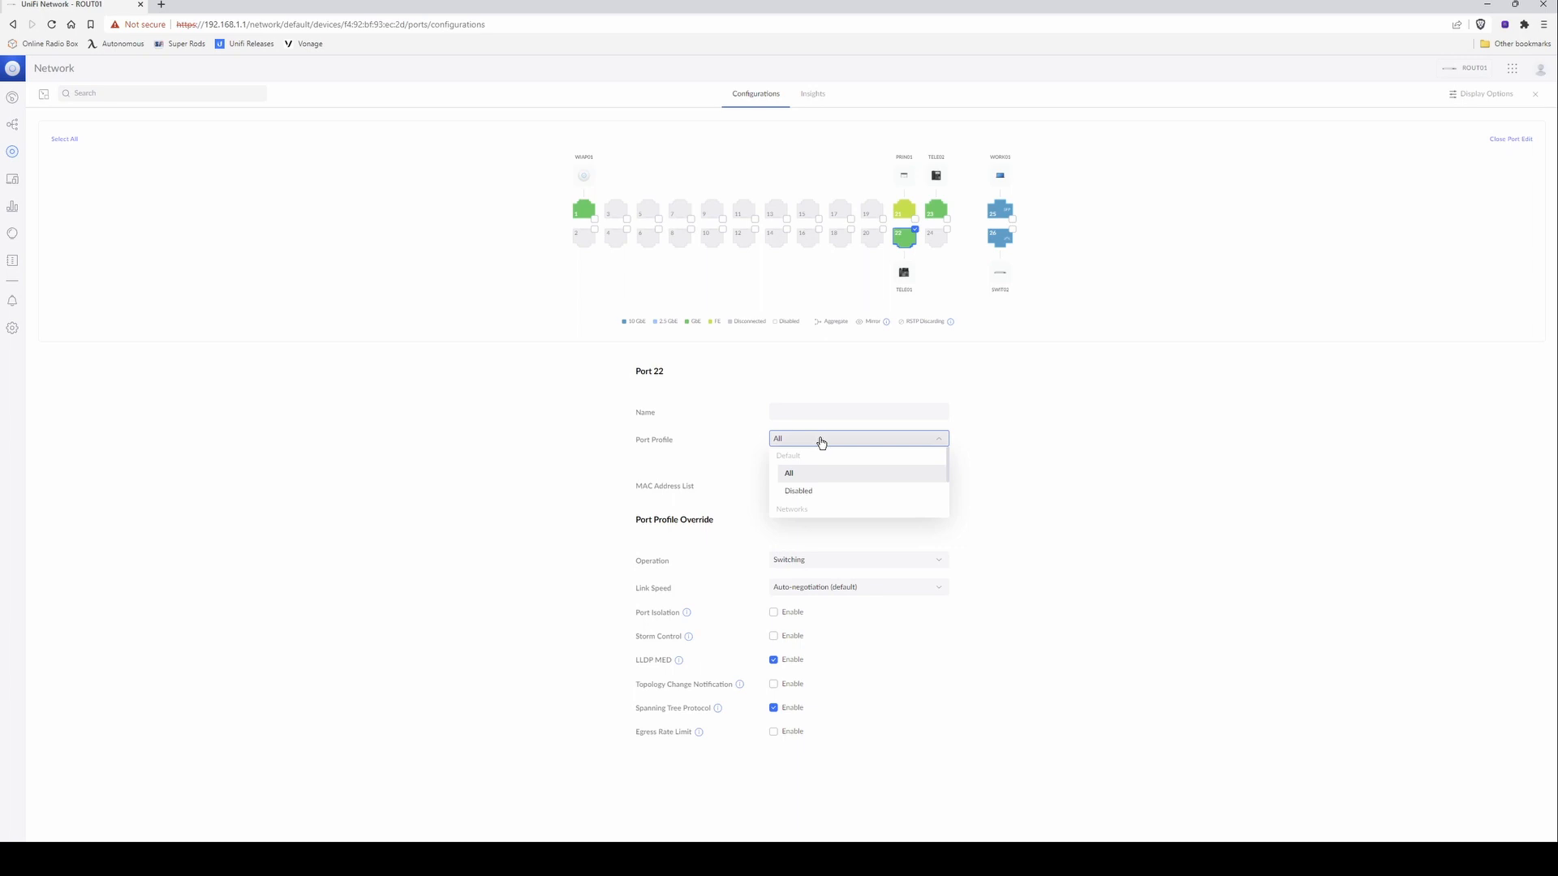
{"action": "scroll", "coordinate": [838, 462], "scroll_direction": "down", "scroll_amount": 1}
{"action": "scroll", "coordinate": [839, 468], "scroll_direction": "down", "scroll_amount": 1}
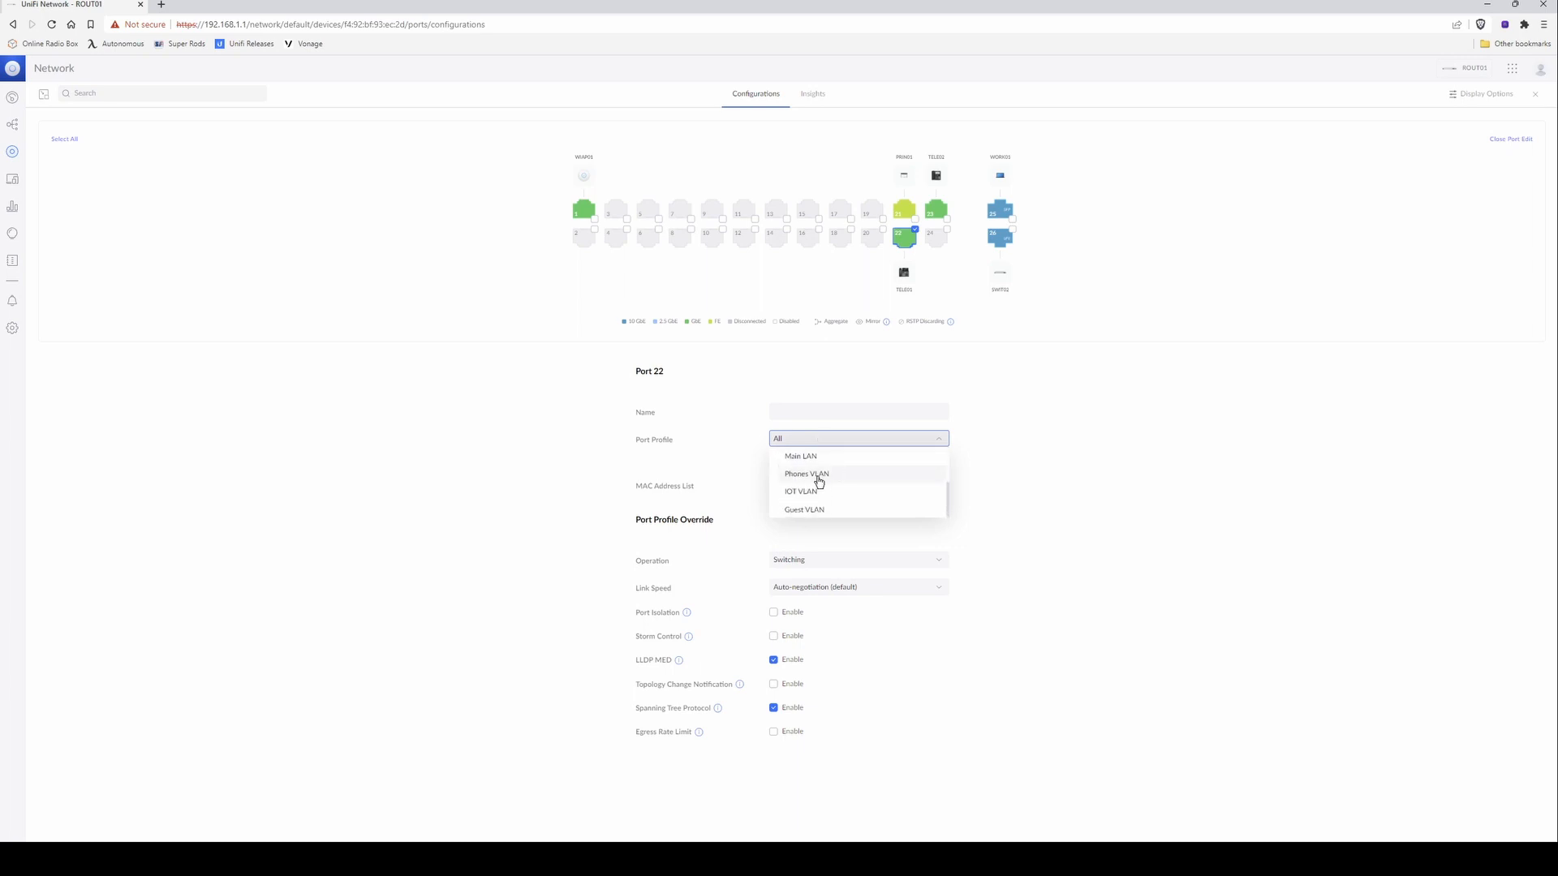
{"action": "left_click", "coordinate": [818, 479]}
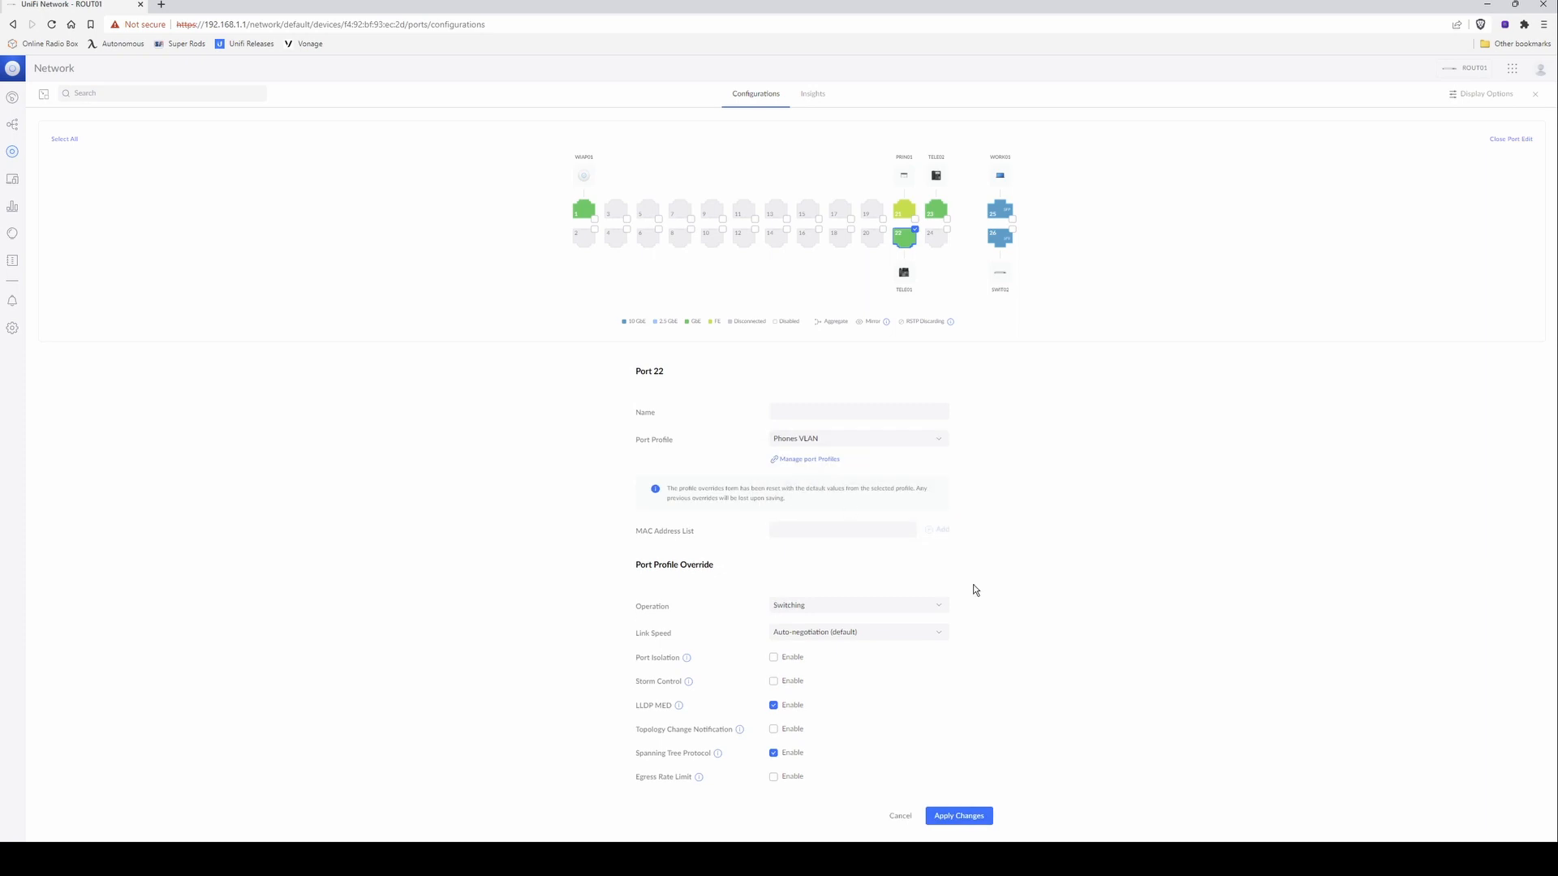
{"action": "left_click", "coordinate": [960, 818]}
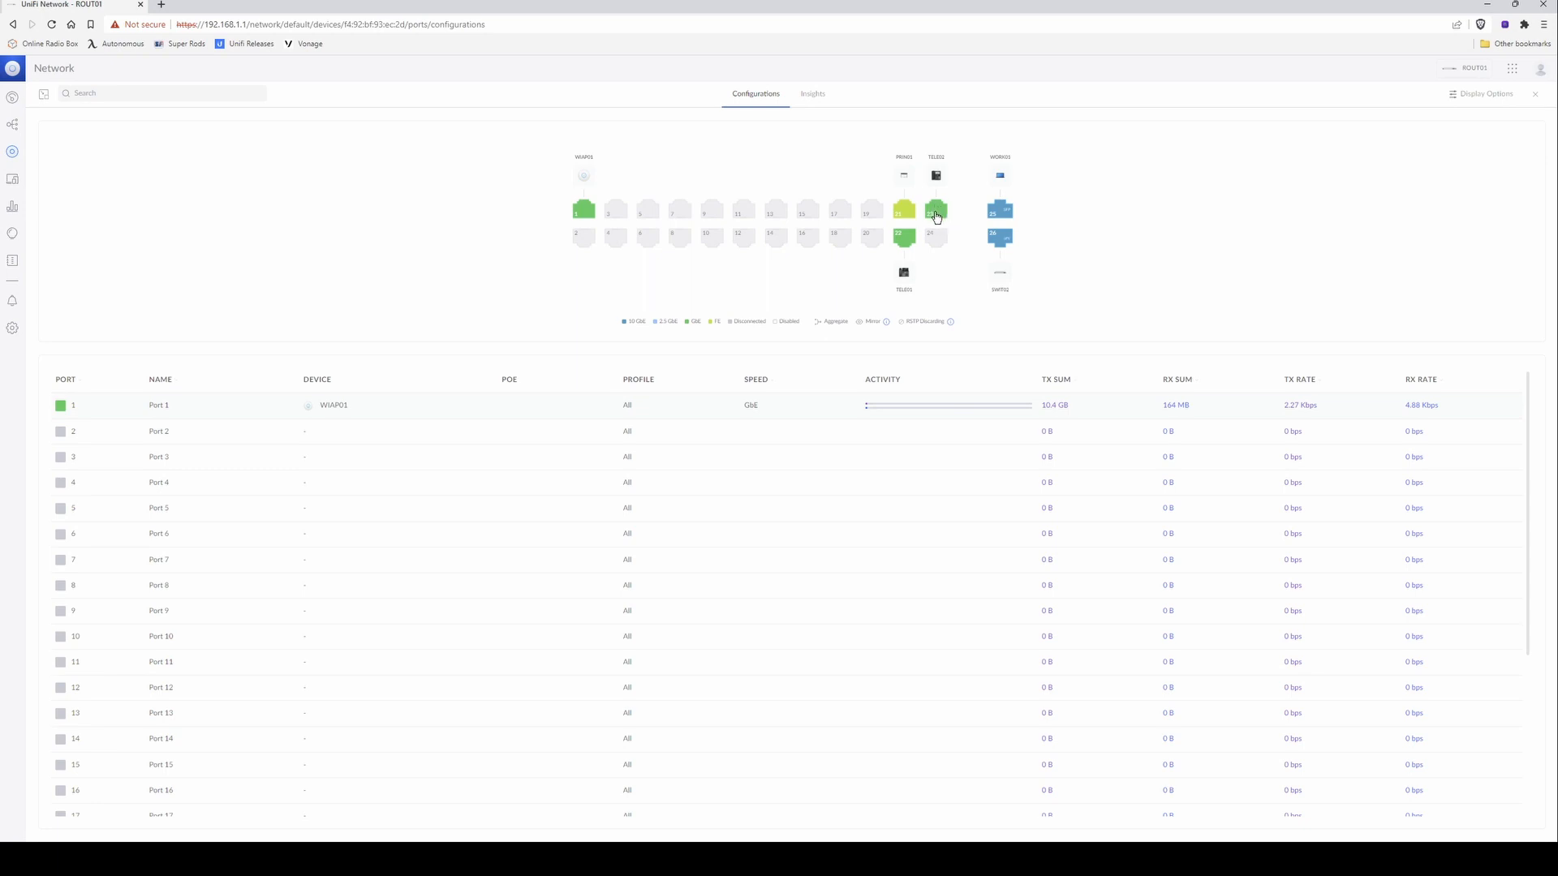
Step: Apply the Phones VLAN port profile to port 23 of SWIT01 and close its port management
{"action": "left_click", "coordinate": [937, 217]}
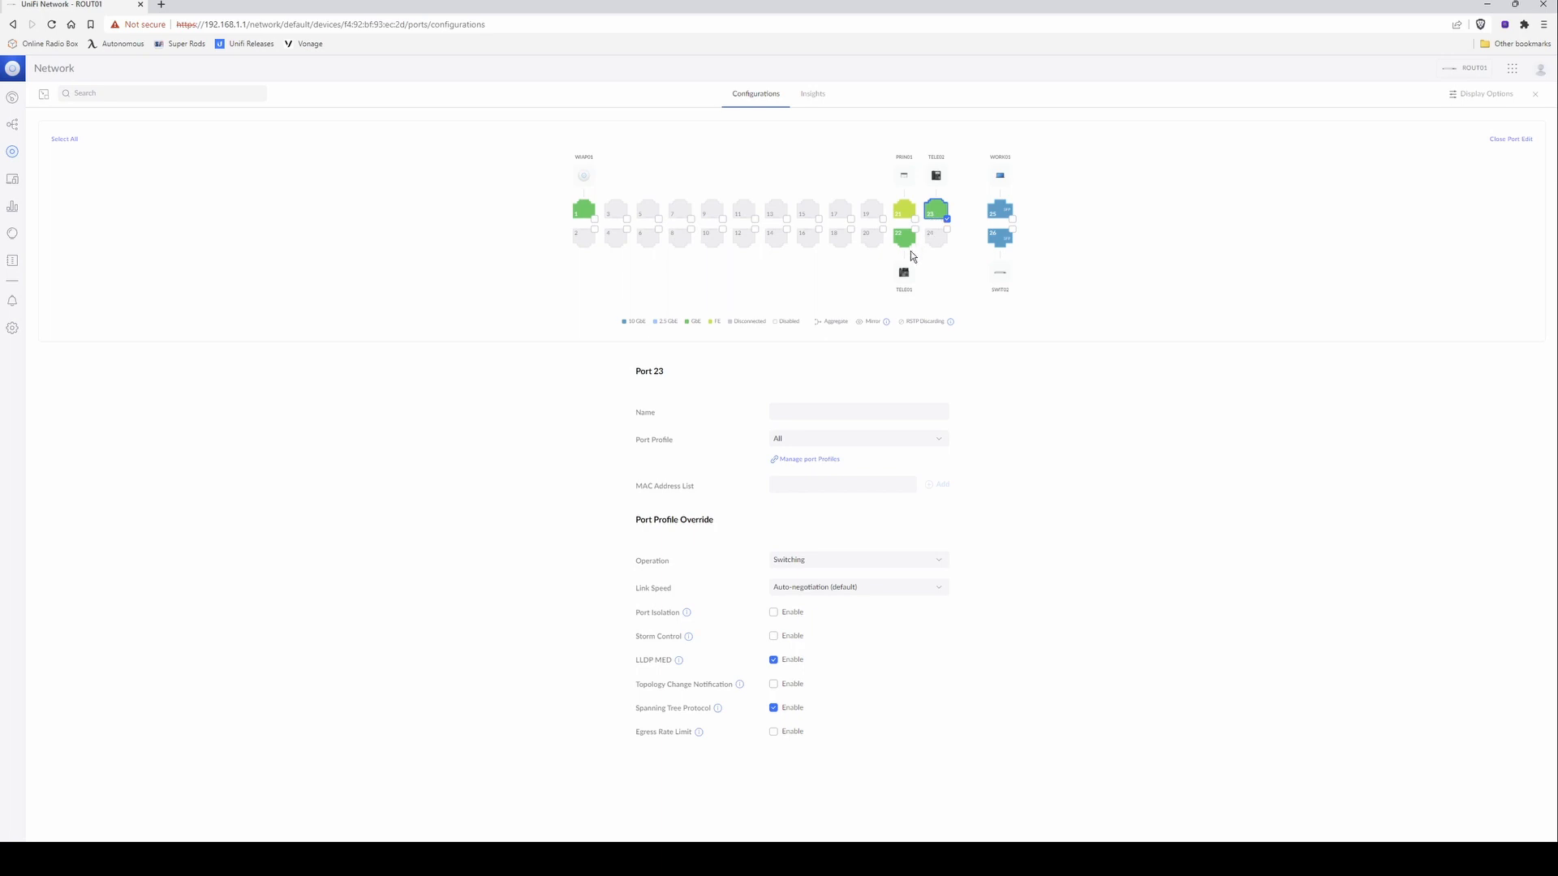
{"action": "left_click", "coordinate": [821, 443]}
{"action": "scroll", "coordinate": [817, 496], "scroll_direction": "down", "scroll_amount": 1}
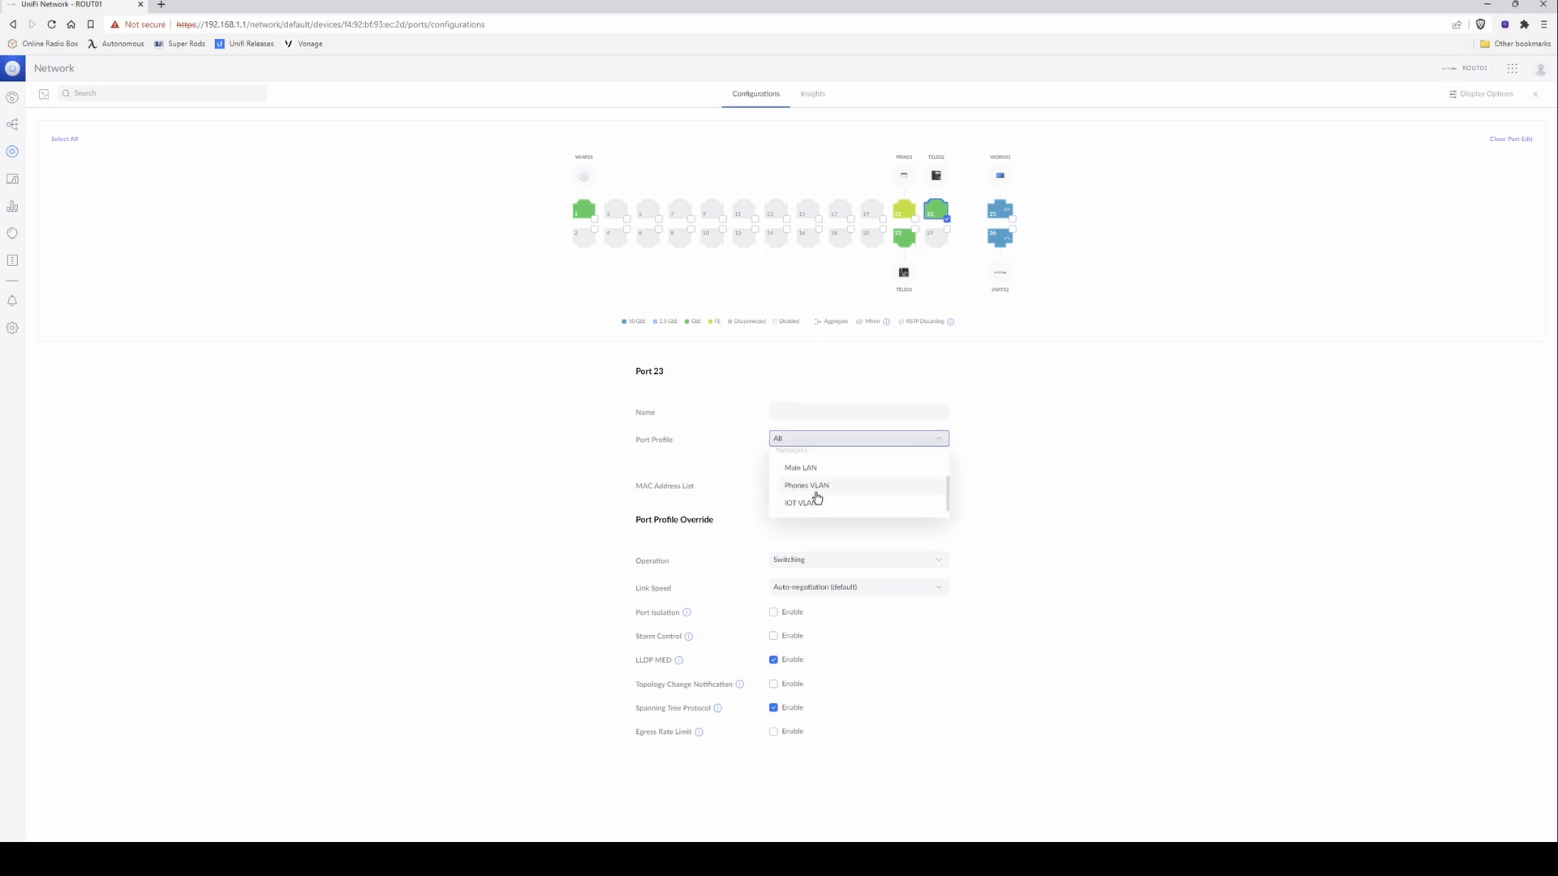
{"action": "left_click", "coordinate": [816, 485]}
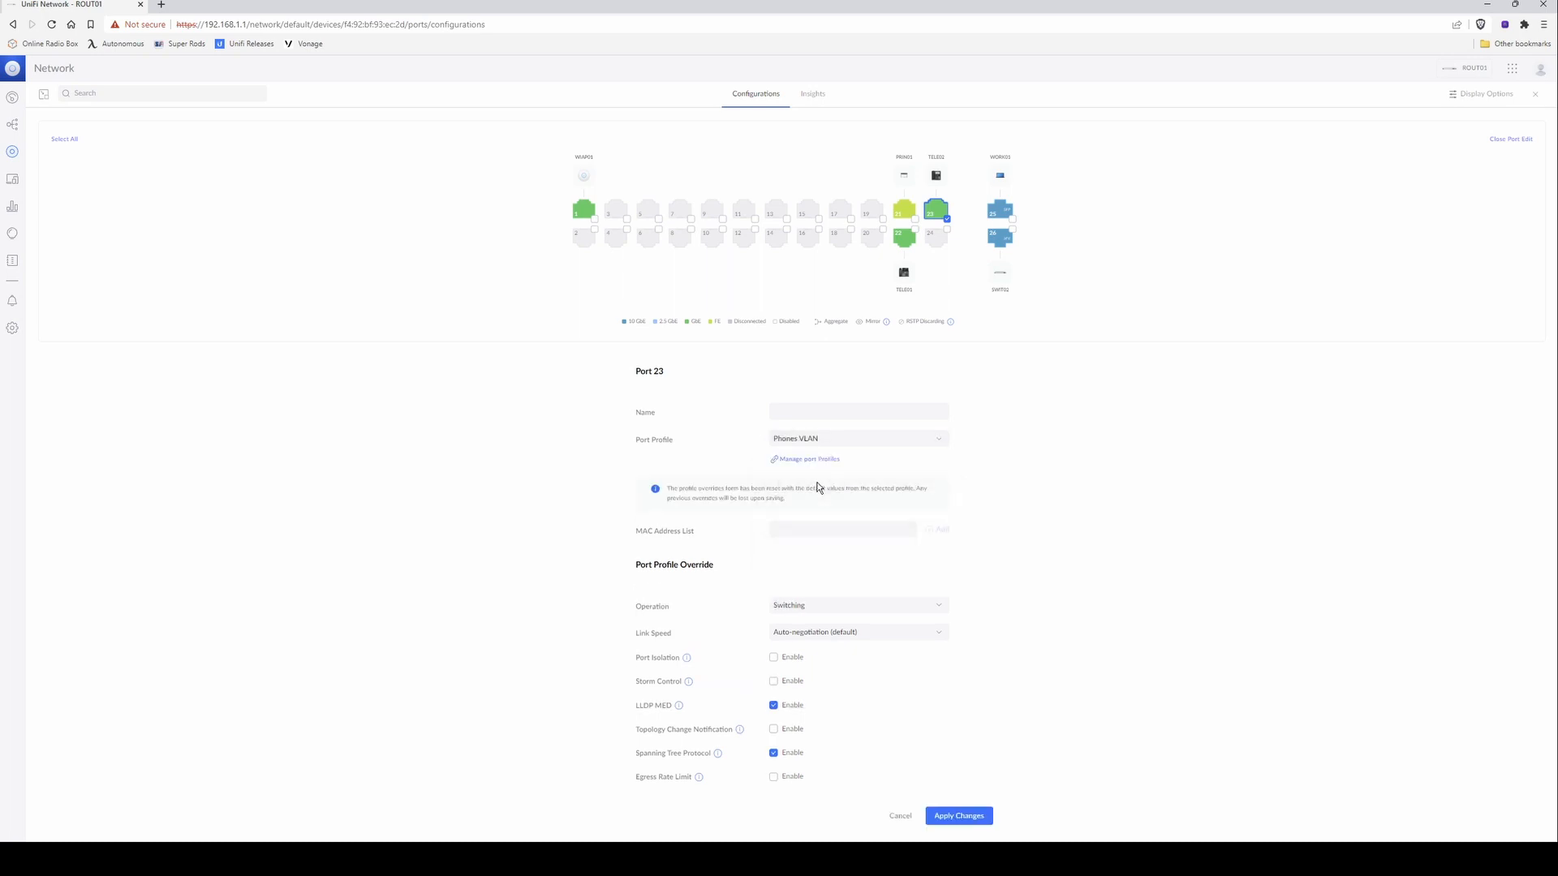
{"action": "left_click", "coordinate": [962, 817]}
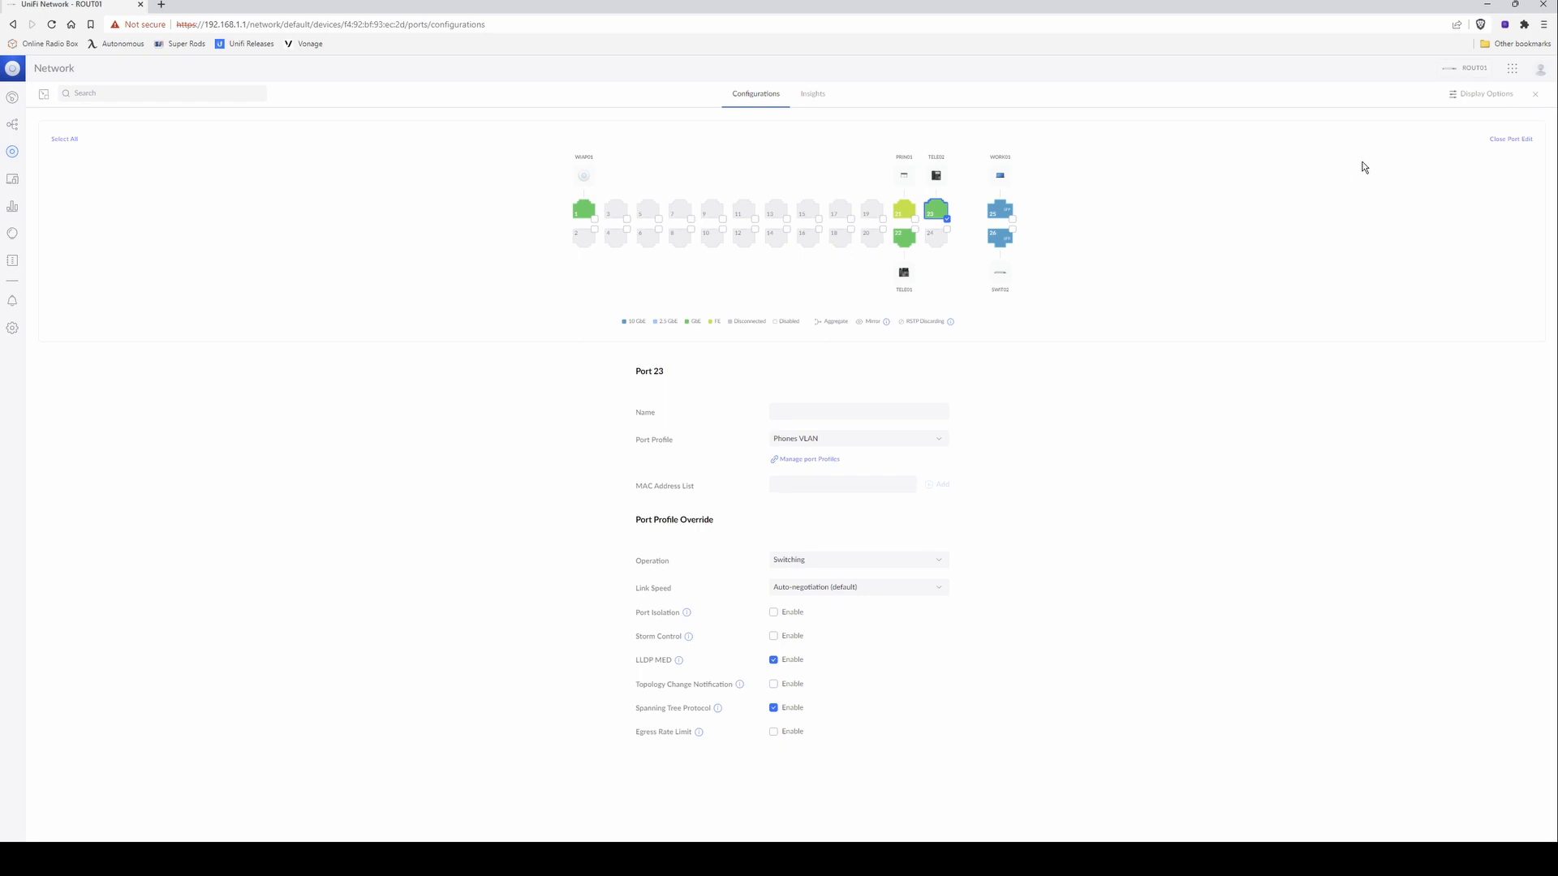
{"action": "left_click", "coordinate": [947, 219]}
{"action": "left_click", "coordinate": [1515, 141]}
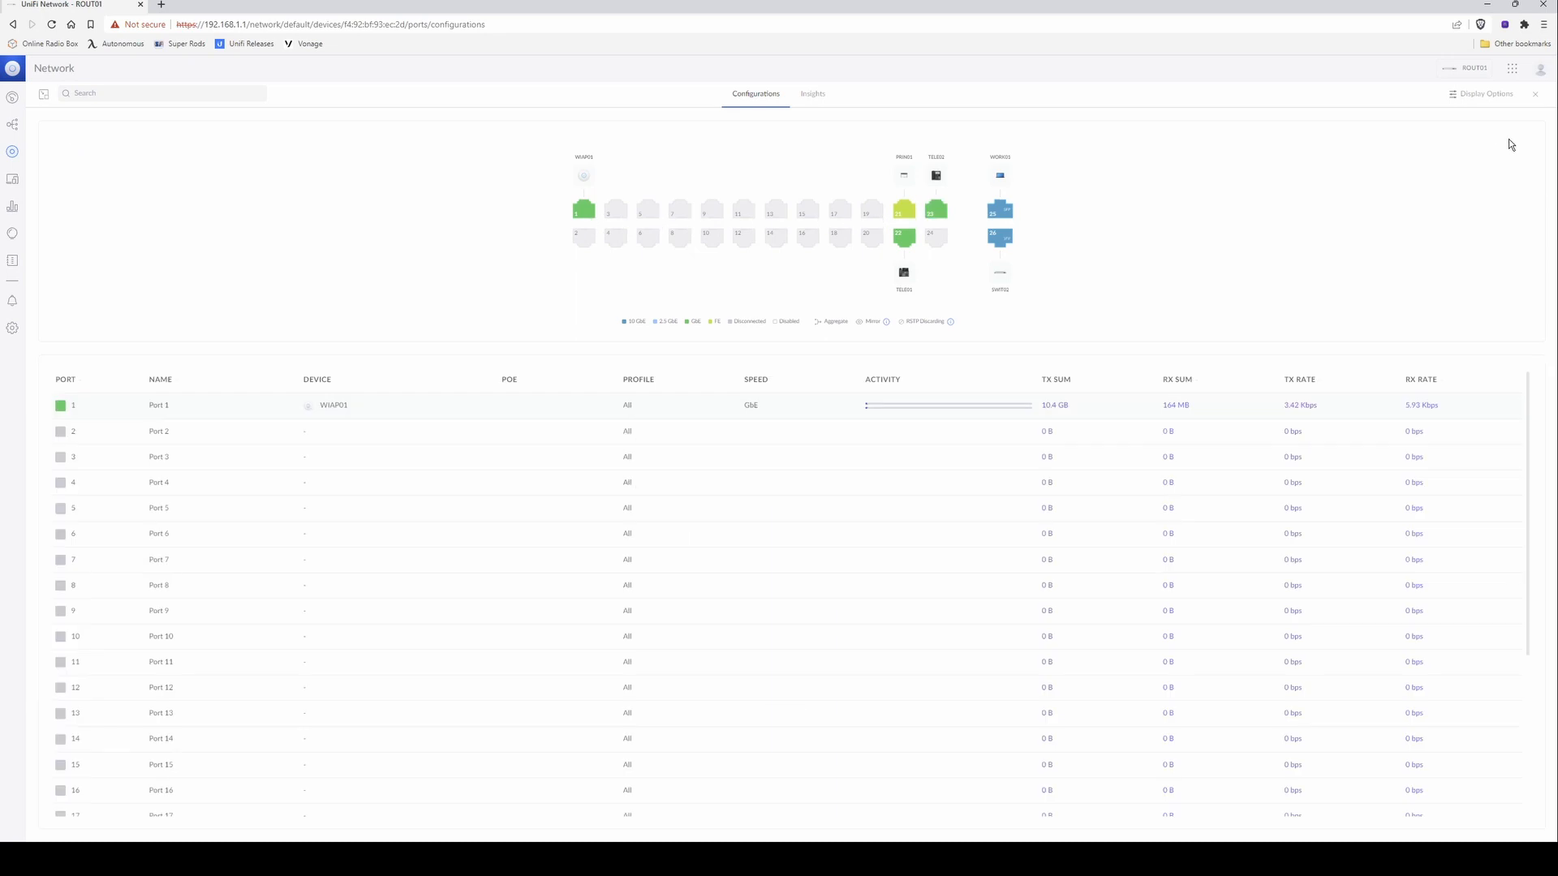
{"action": "left_click", "coordinate": [1537, 97]}
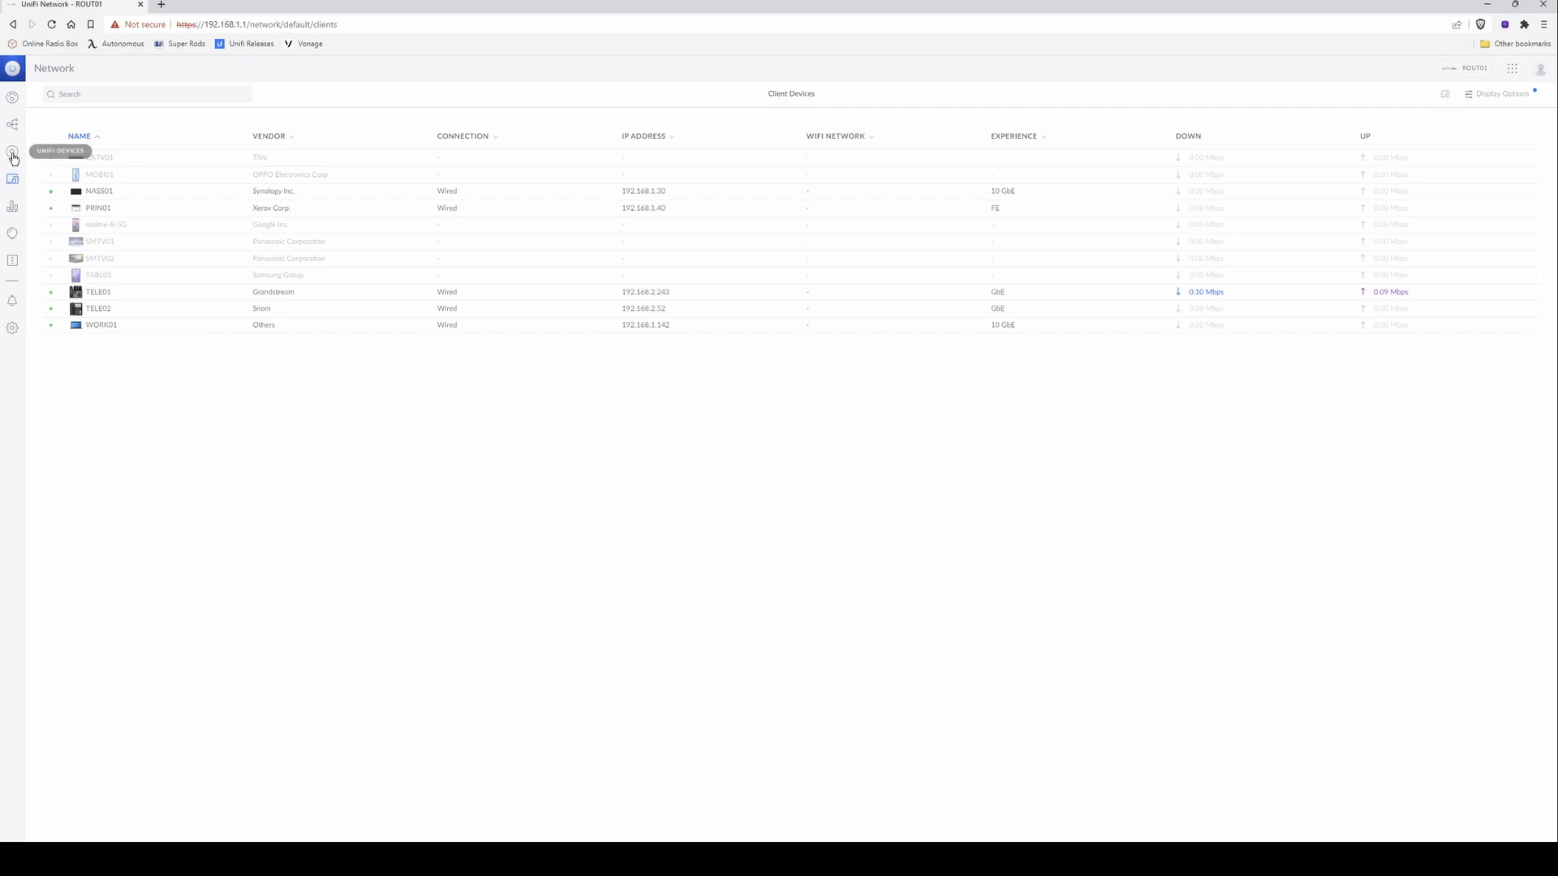
Step: Review the connected clients and the port configuration of the switch SWIT01
{"action": "left_click", "coordinate": [13, 154]}
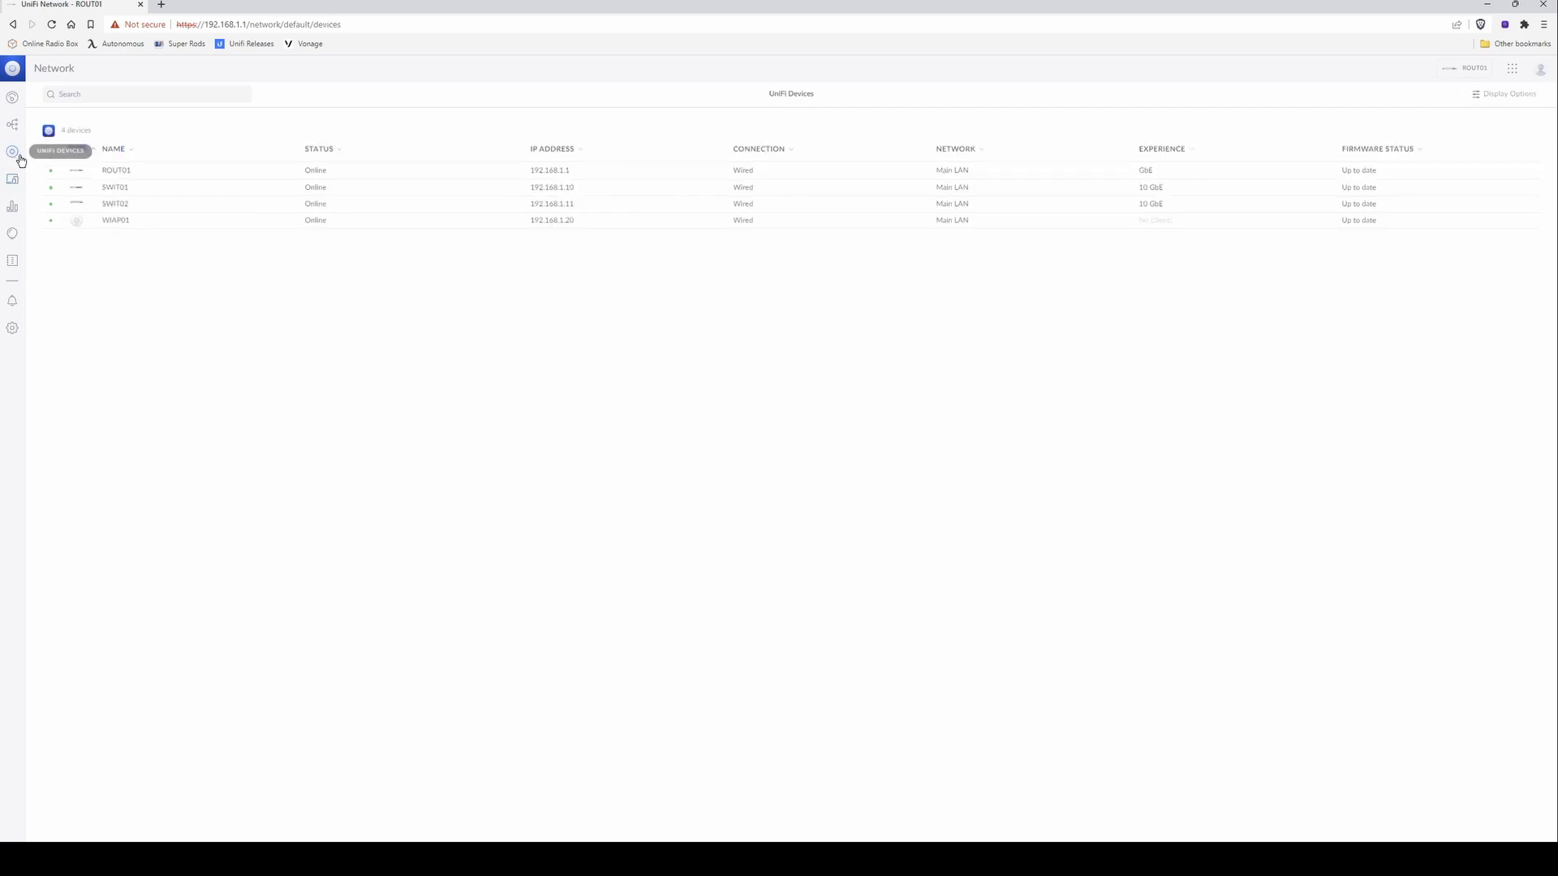
{"action": "left_click", "coordinate": [503, 194]}
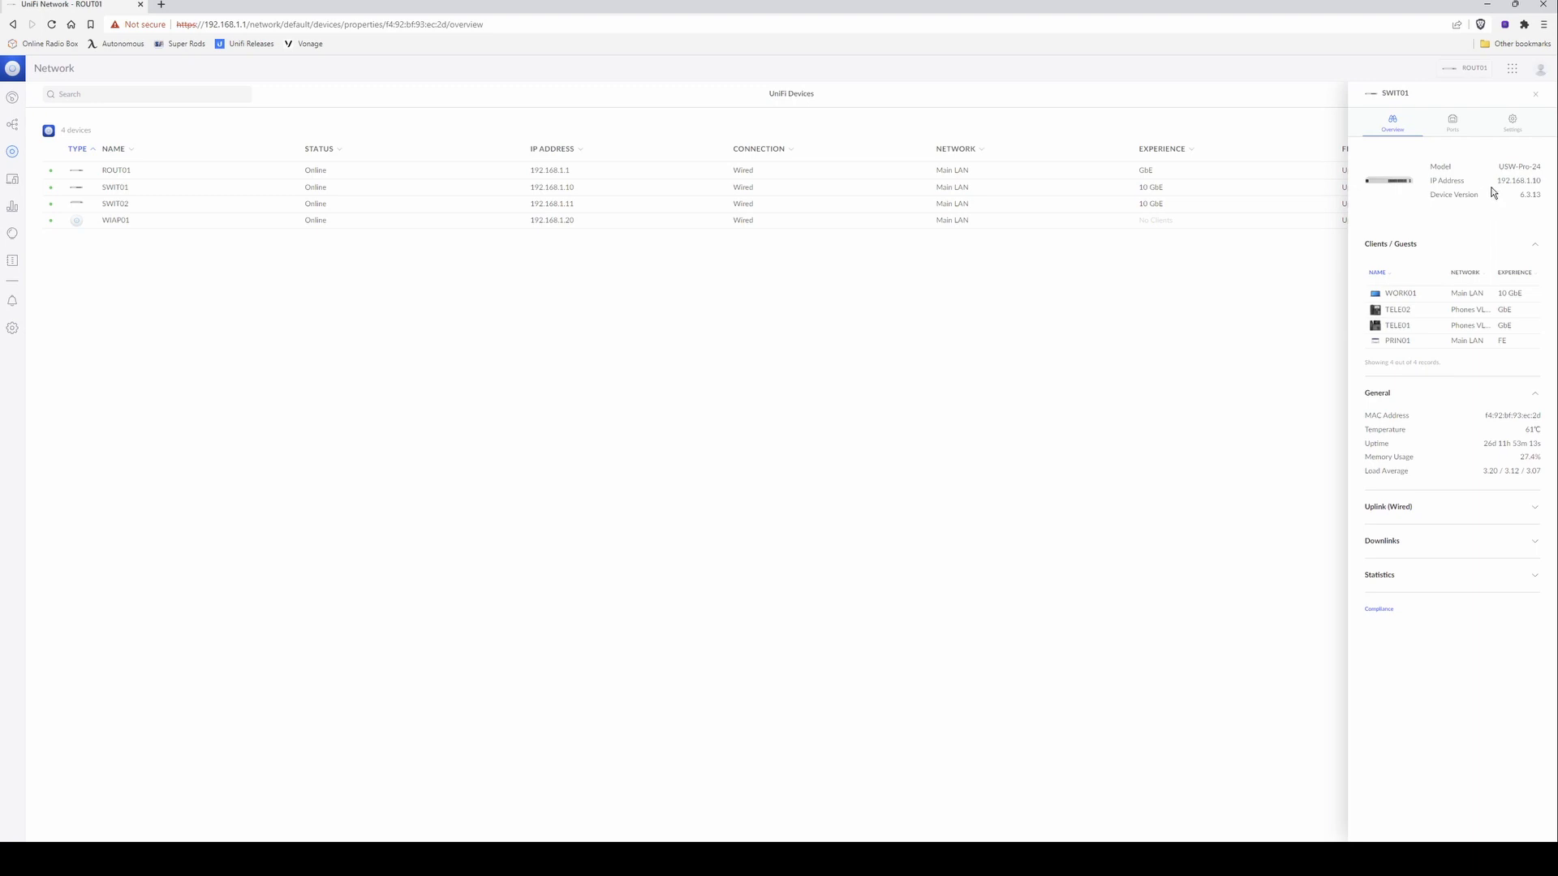
{"action": "left_click", "coordinate": [1453, 126]}
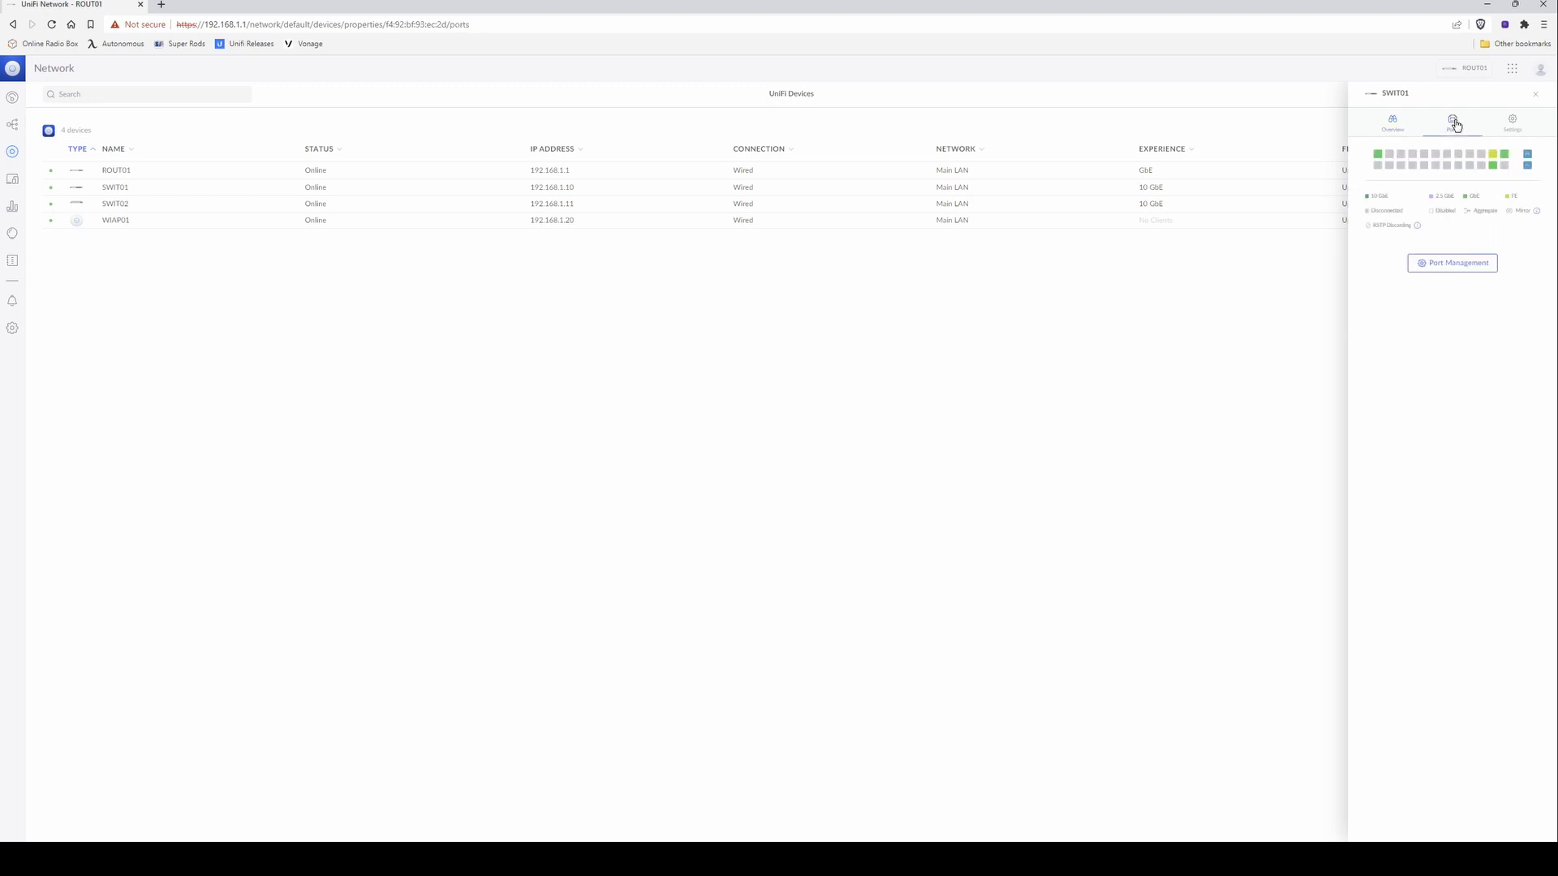
{"action": "left_click", "coordinate": [1460, 266]}
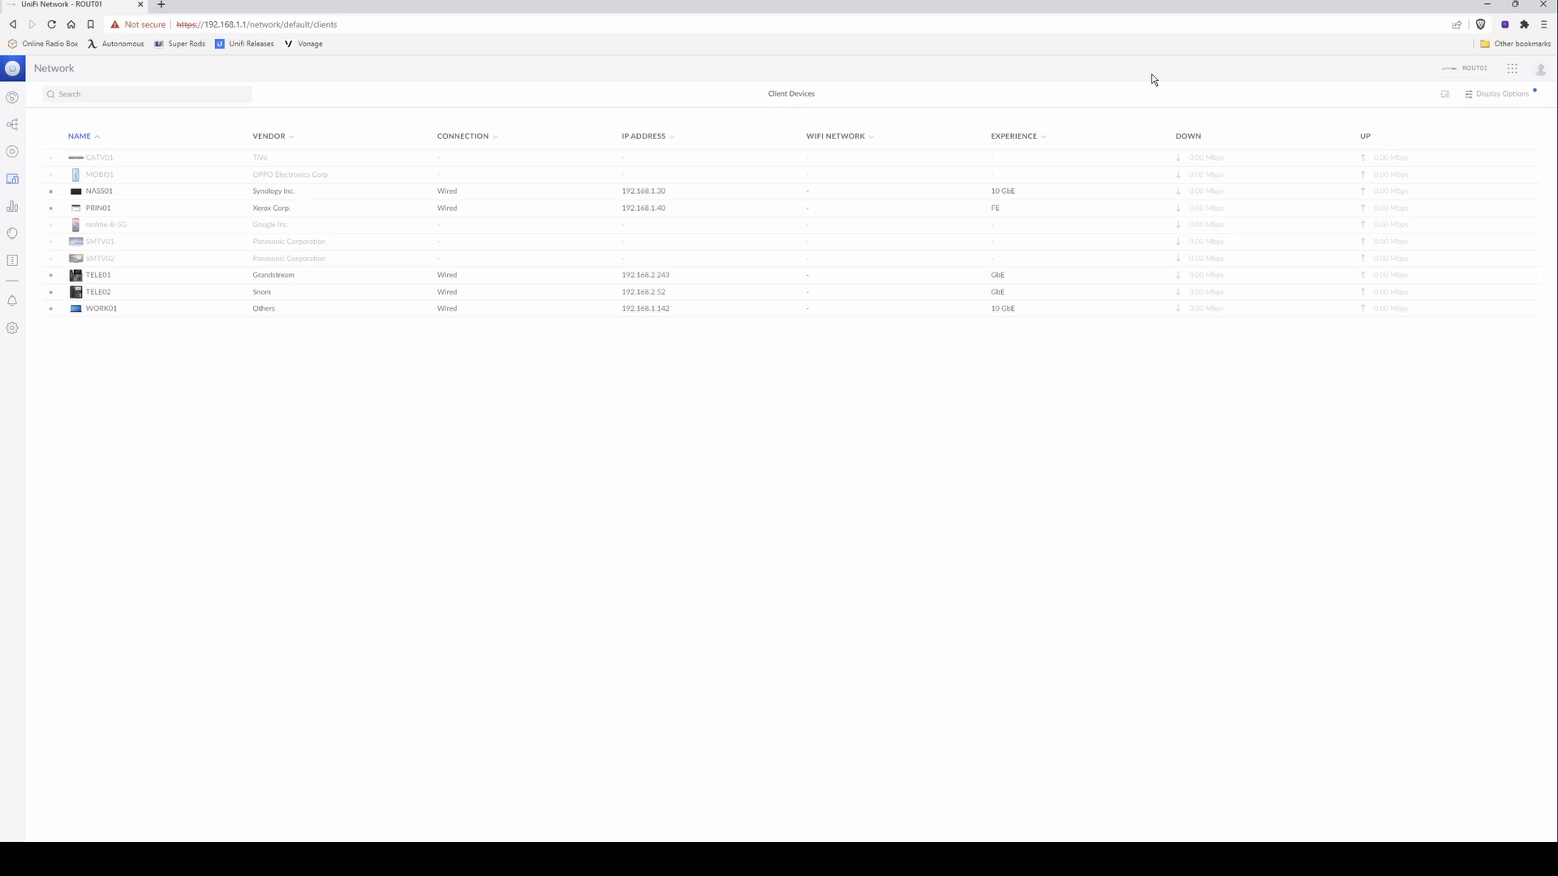
Step: Sign out of the admin account on the UniFi console
{"action": "left_click", "coordinate": [1540, 70]}
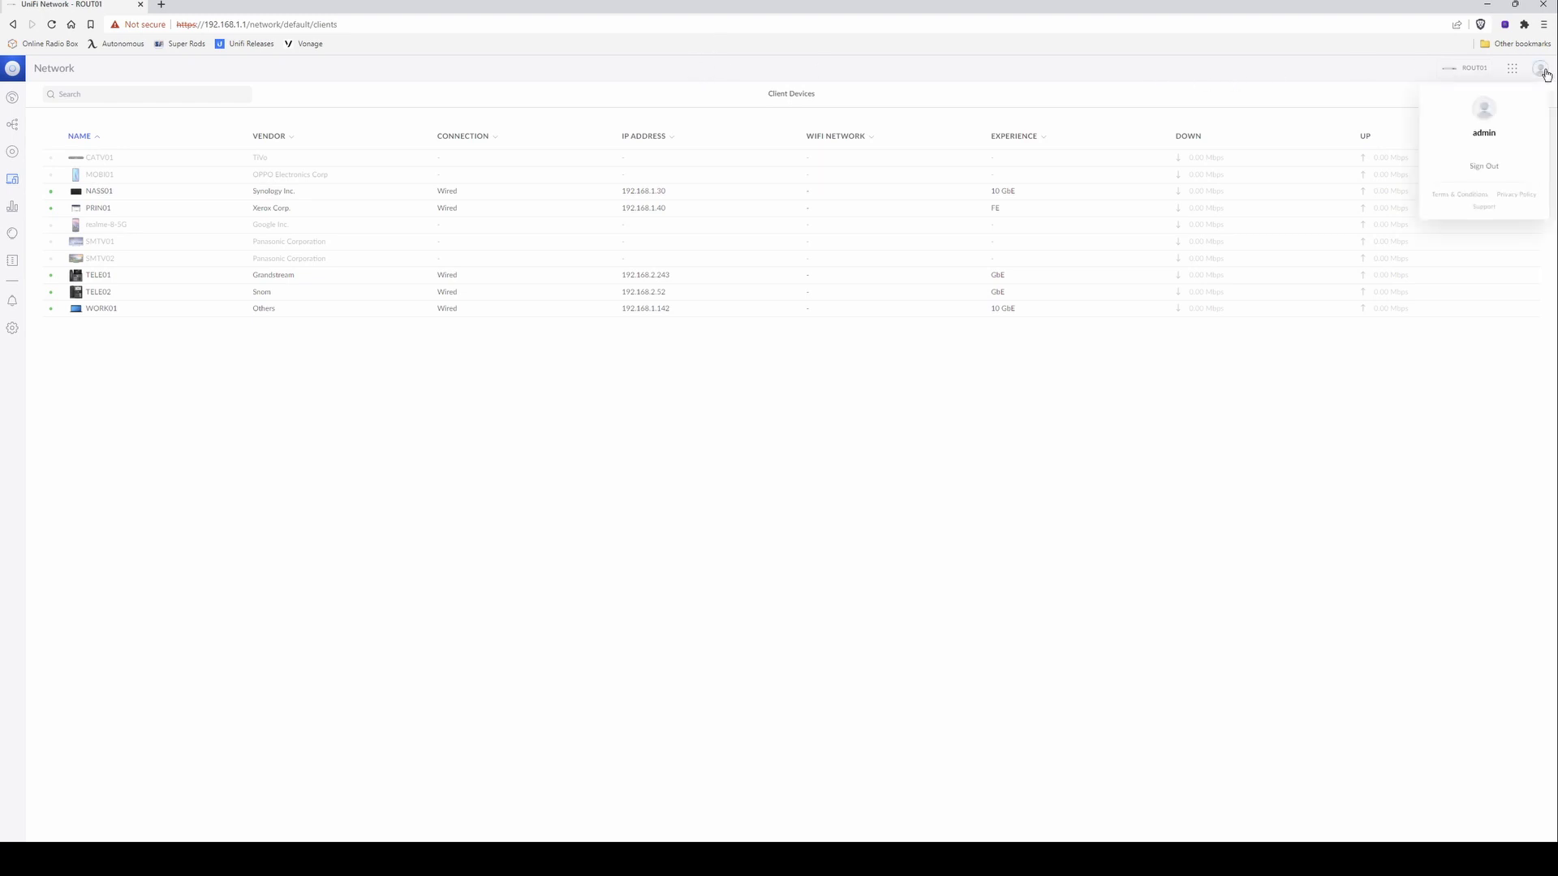
{"action": "left_click", "coordinate": [1485, 166]}
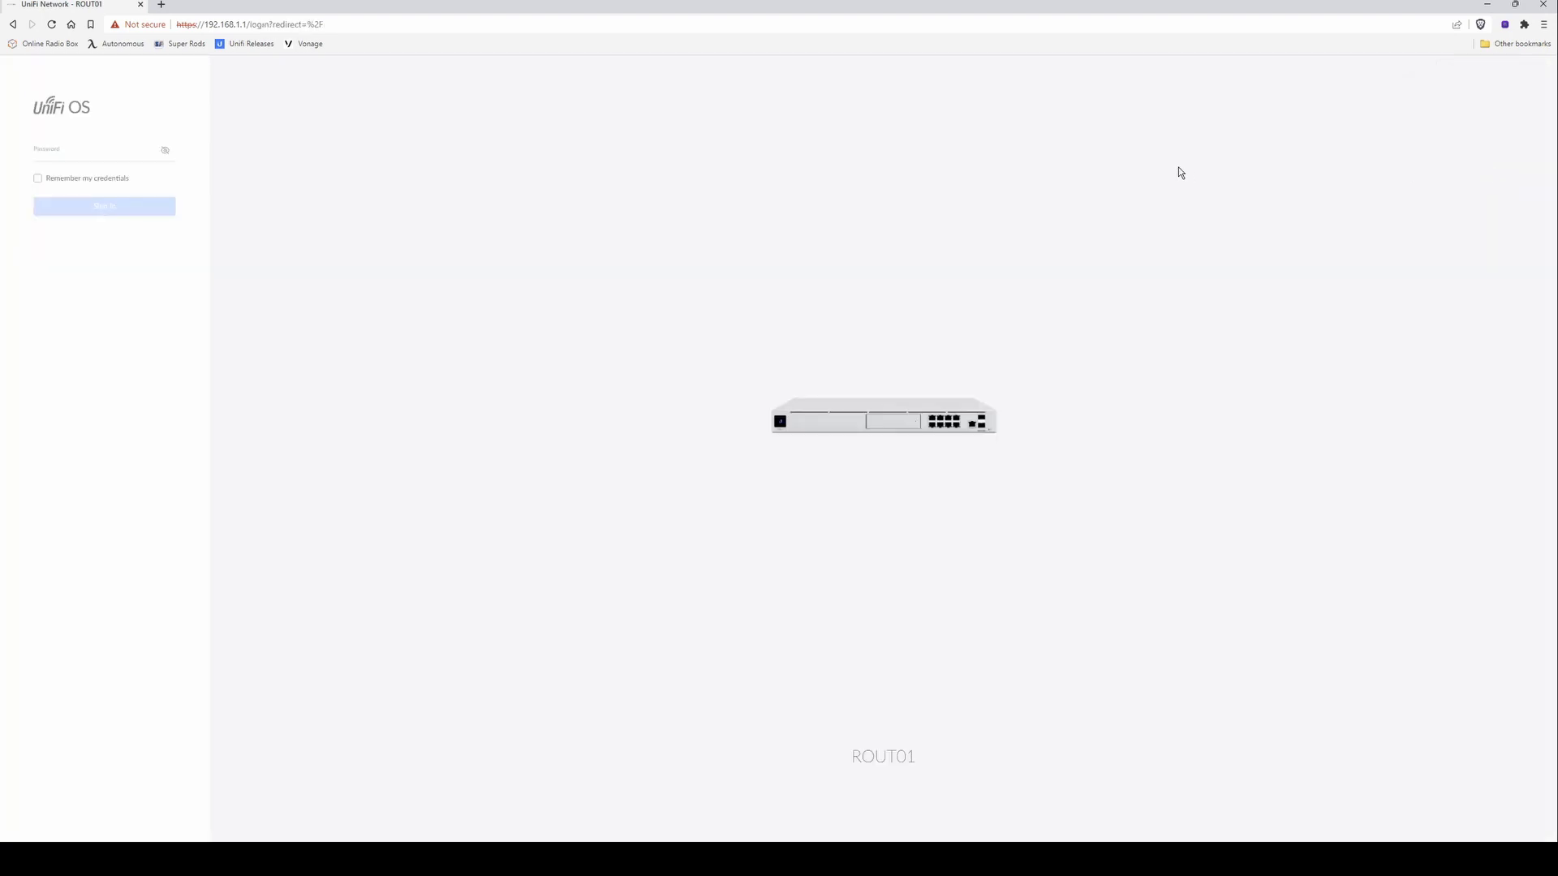